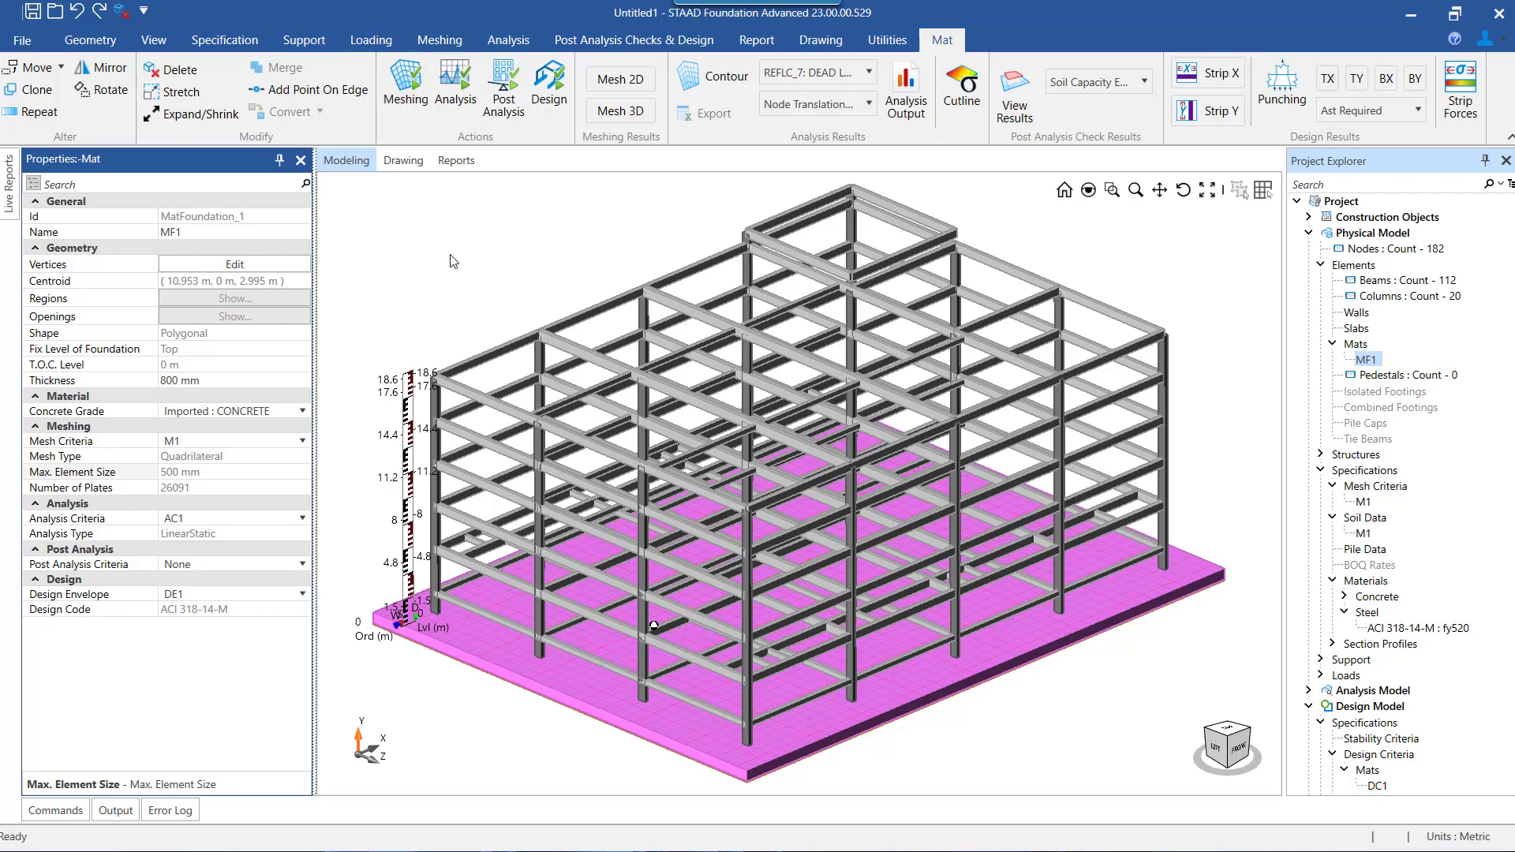
Step: Select the mat and draw cutline C1 from (-10, 0, -7) to (5, 0, -7)
{"action": "left_click", "coordinate": [458, 236]}
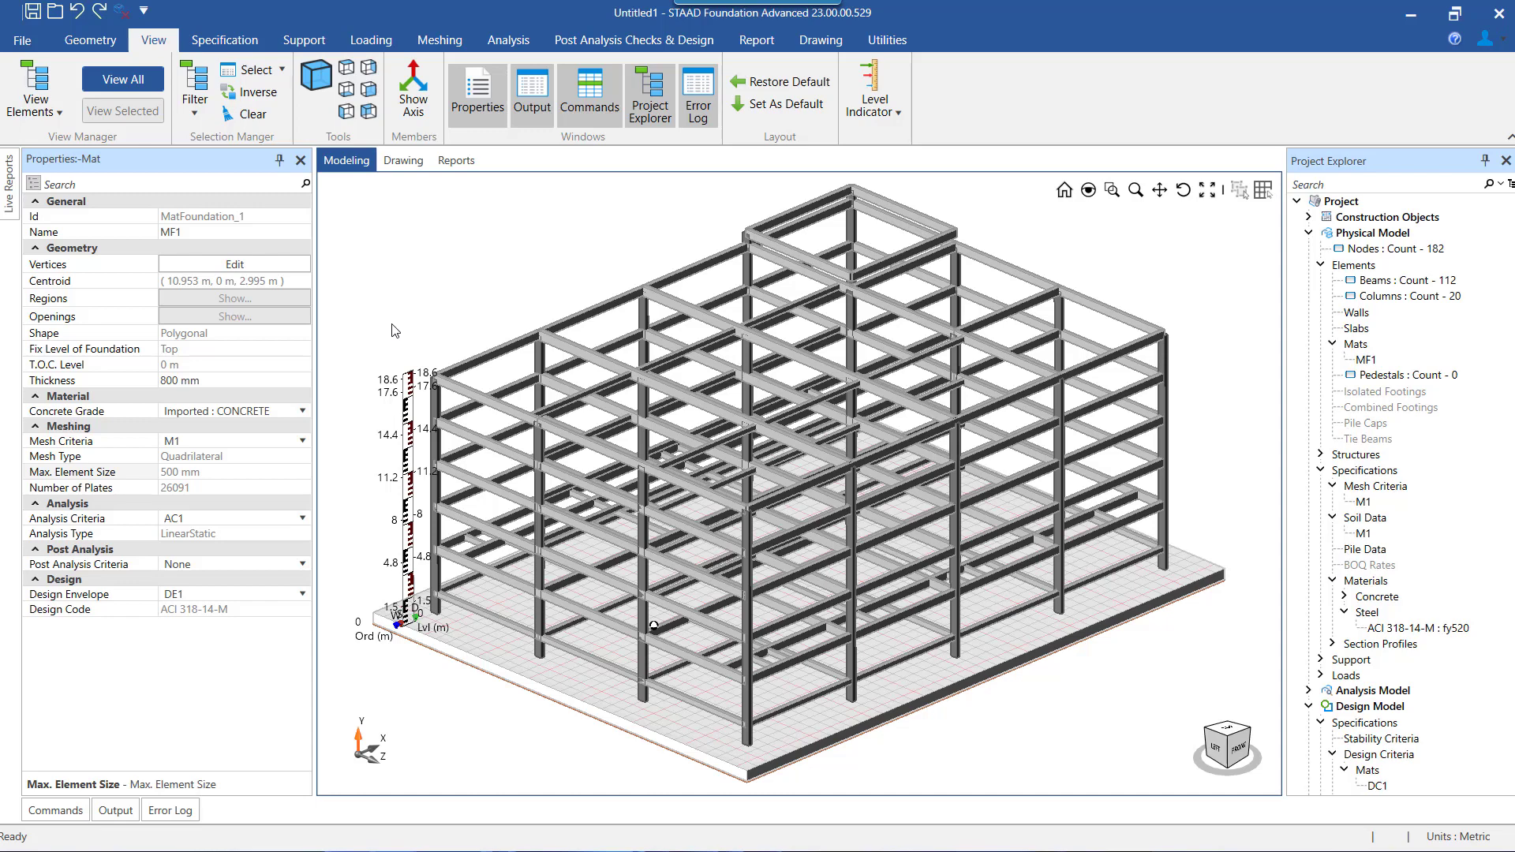
{"action": "left_click", "coordinate": [484, 657]}
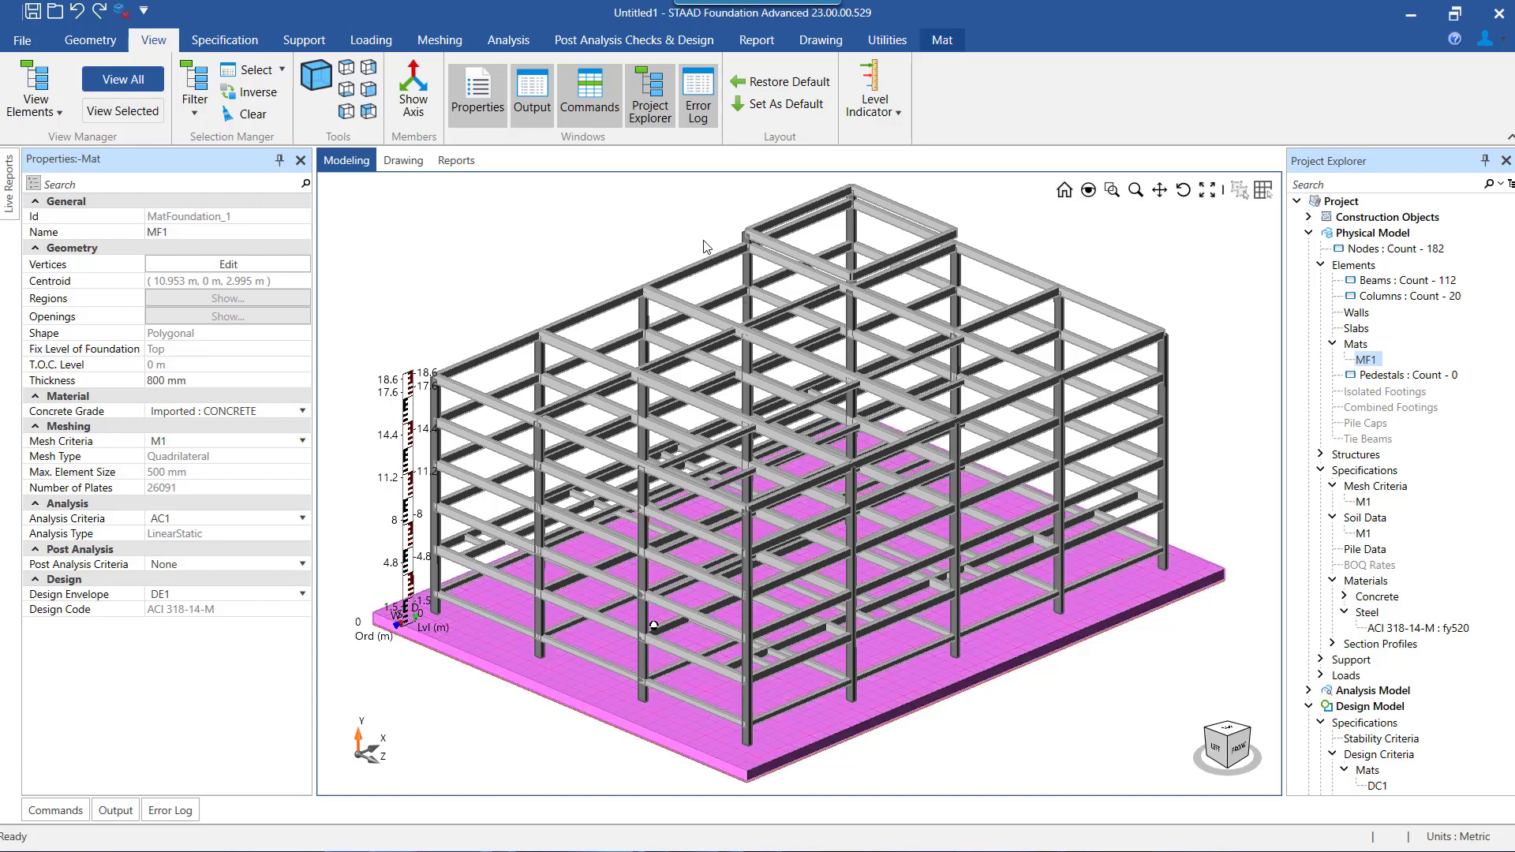
{"action": "left_click", "coordinate": [942, 39]}
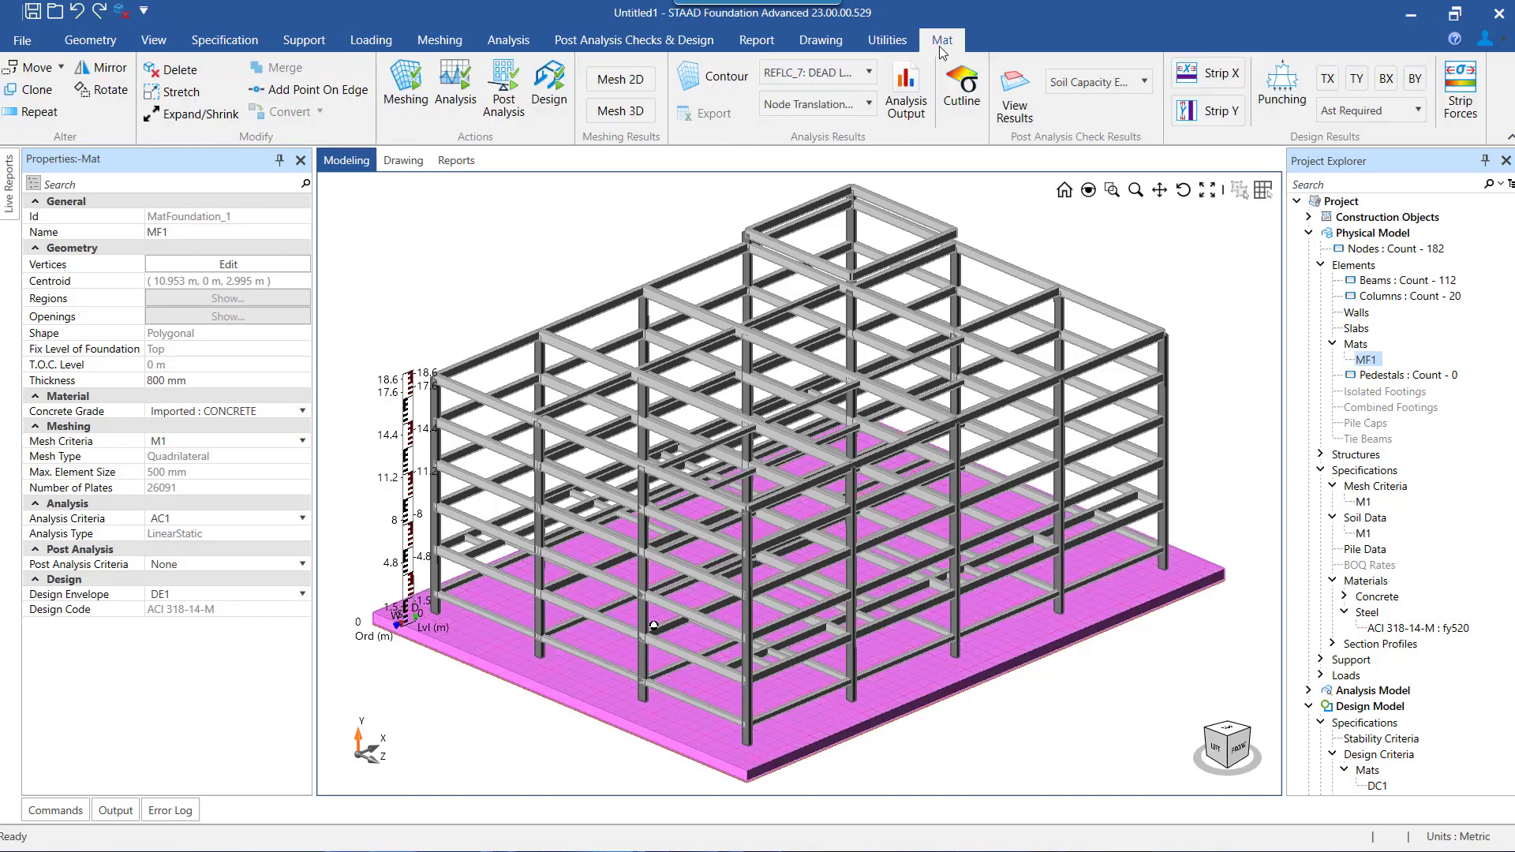
{"action": "left_click", "coordinate": [963, 95]}
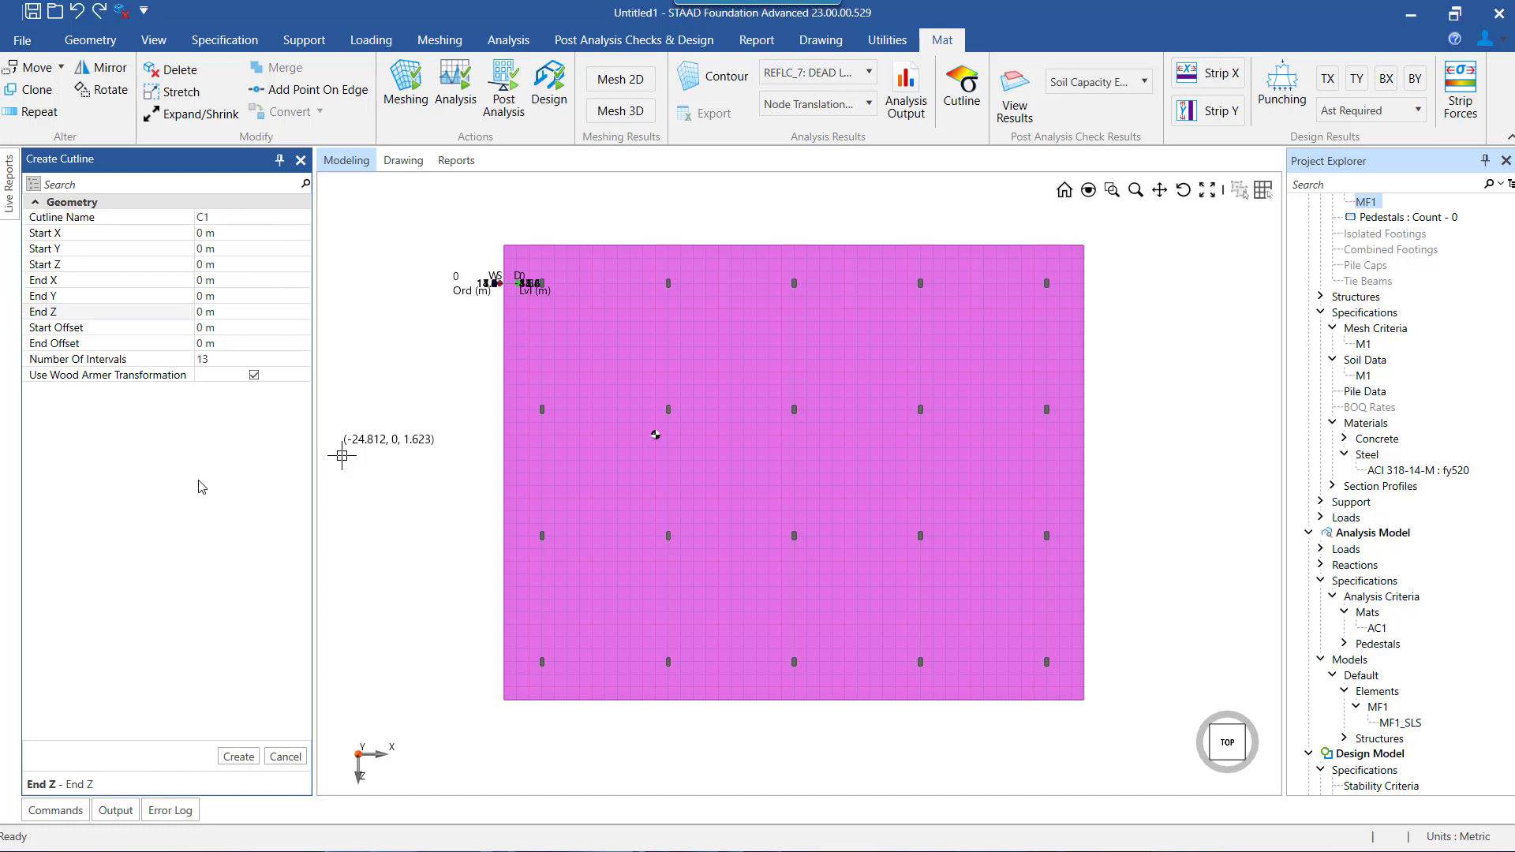
{"action": "left_click", "coordinate": [529, 346]}
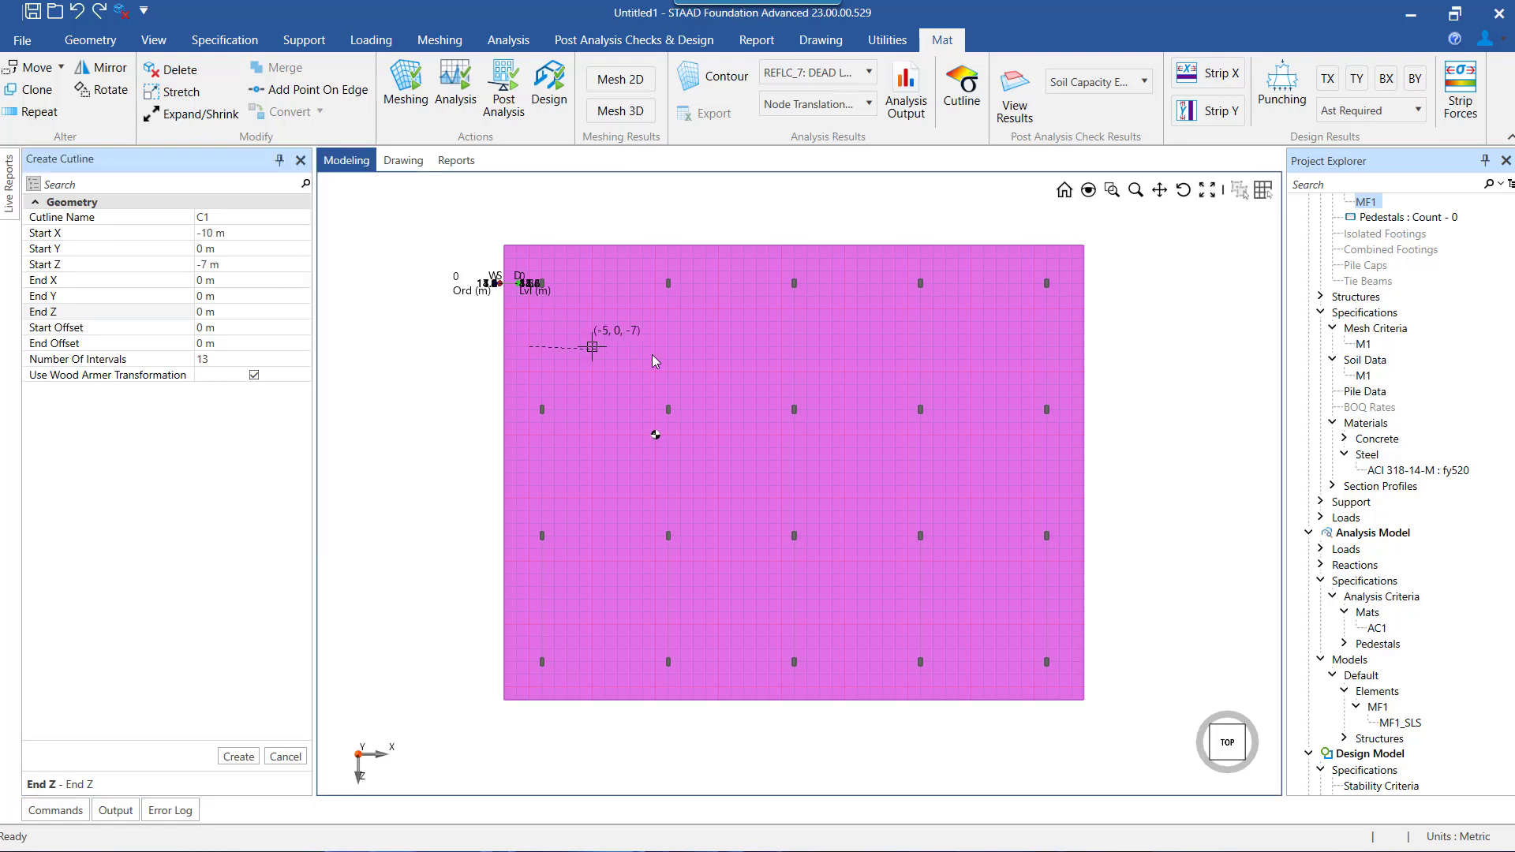
{"action": "scroll", "coordinate": [720, 349], "scroll_direction": "up", "scroll_amount": 2}
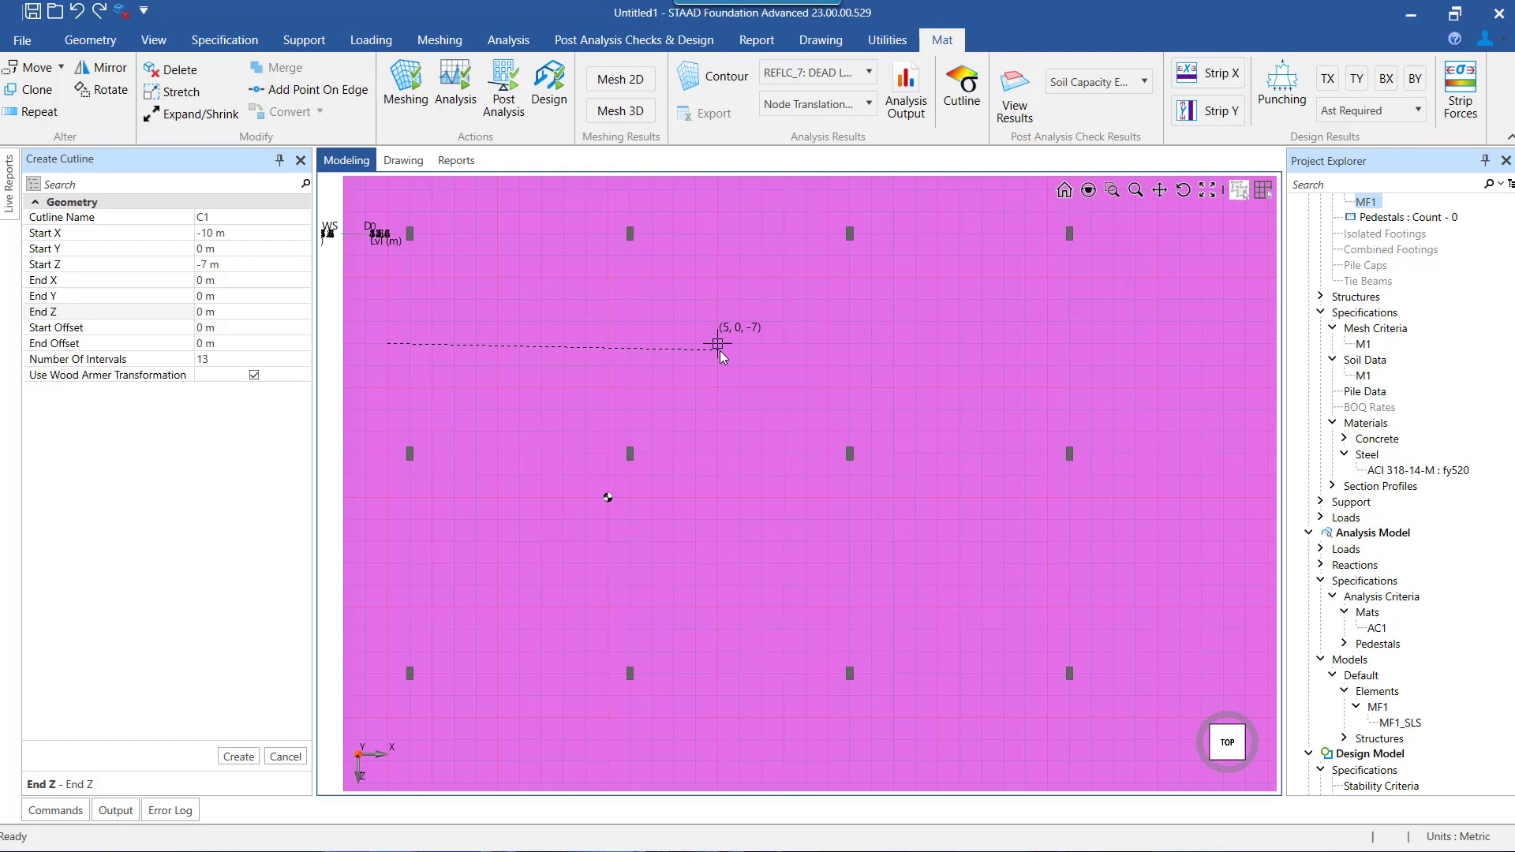
{"action": "left_click", "coordinate": [718, 344]}
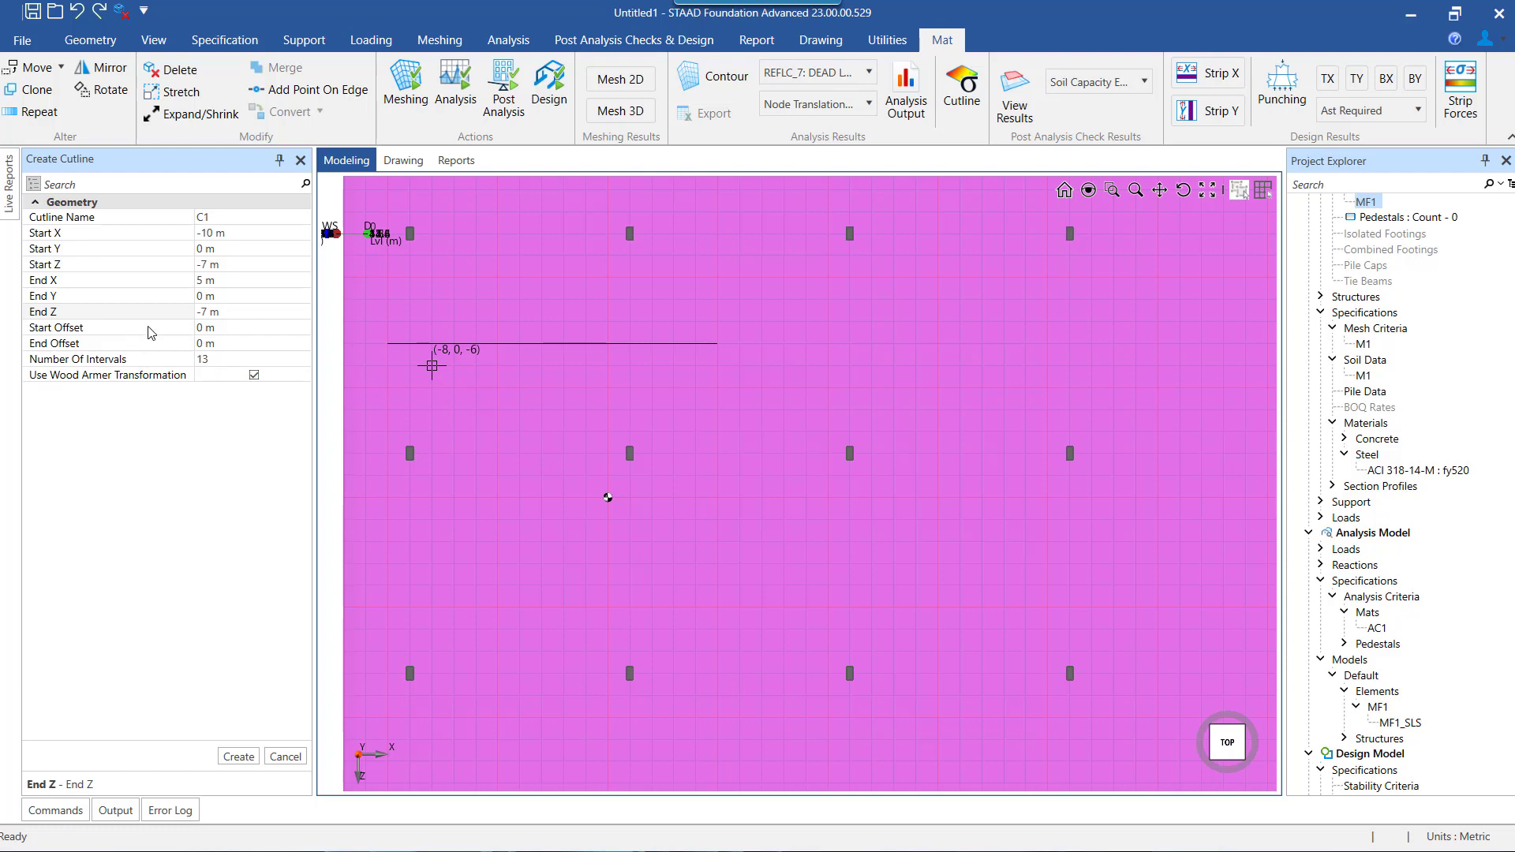
Step: Enter -2 as Start Offset and 2 as End Offset in the Create Cutline panel
{"action": "double_click", "coordinate": [205, 330]}
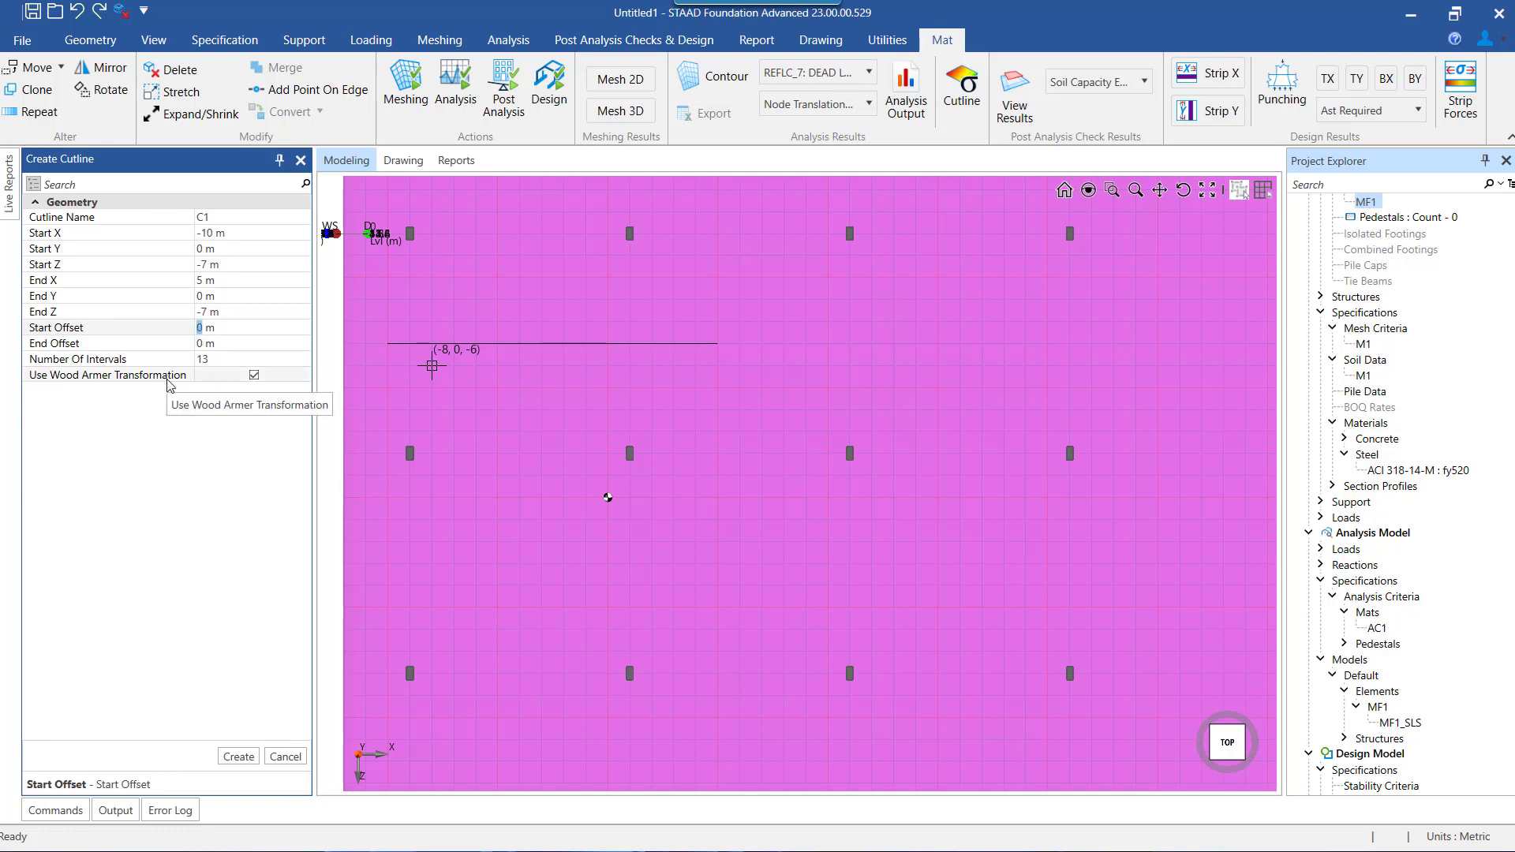
{"action": "type", "text": "-2"}
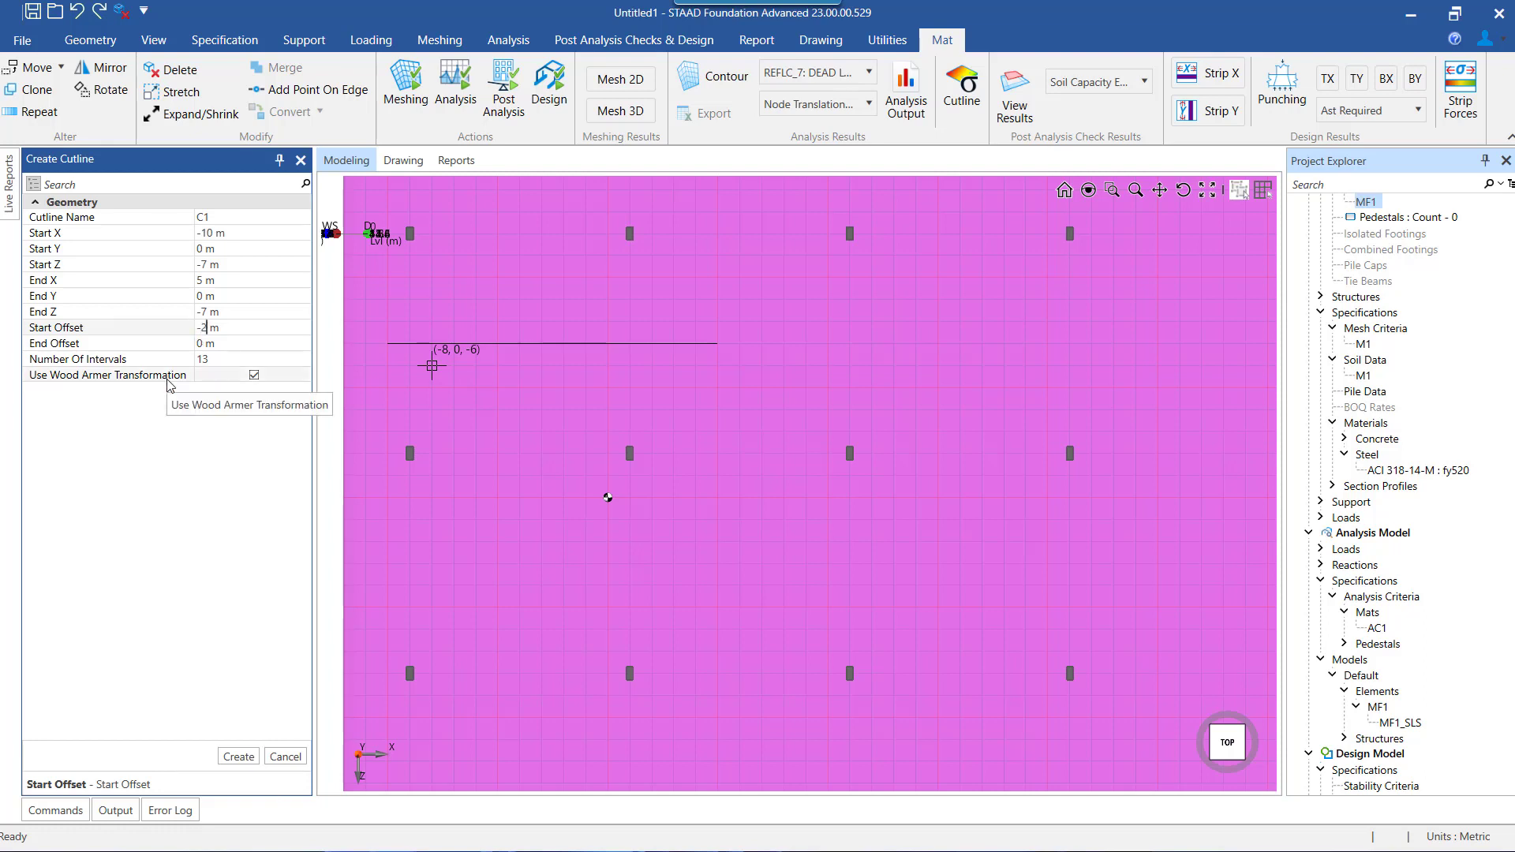
{"action": "left_click", "coordinate": [204, 344]}
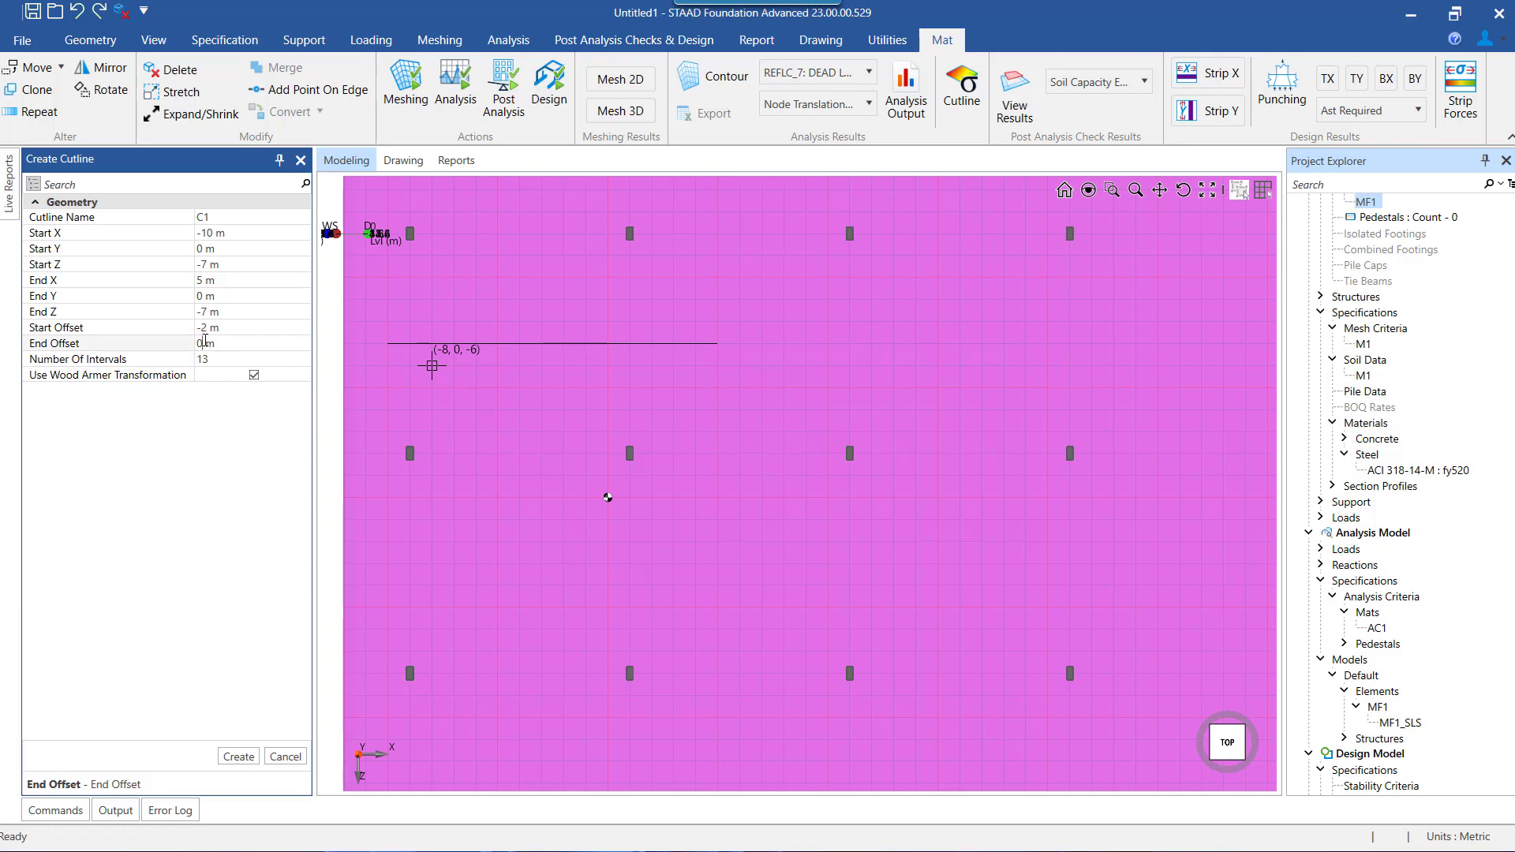
{"action": "double_click", "coordinate": [204, 342]}
{"action": "type", "text": "2"}
{"action": "scroll", "coordinate": [395, 346], "scroll_direction": "up", "scroll_amount": 3}
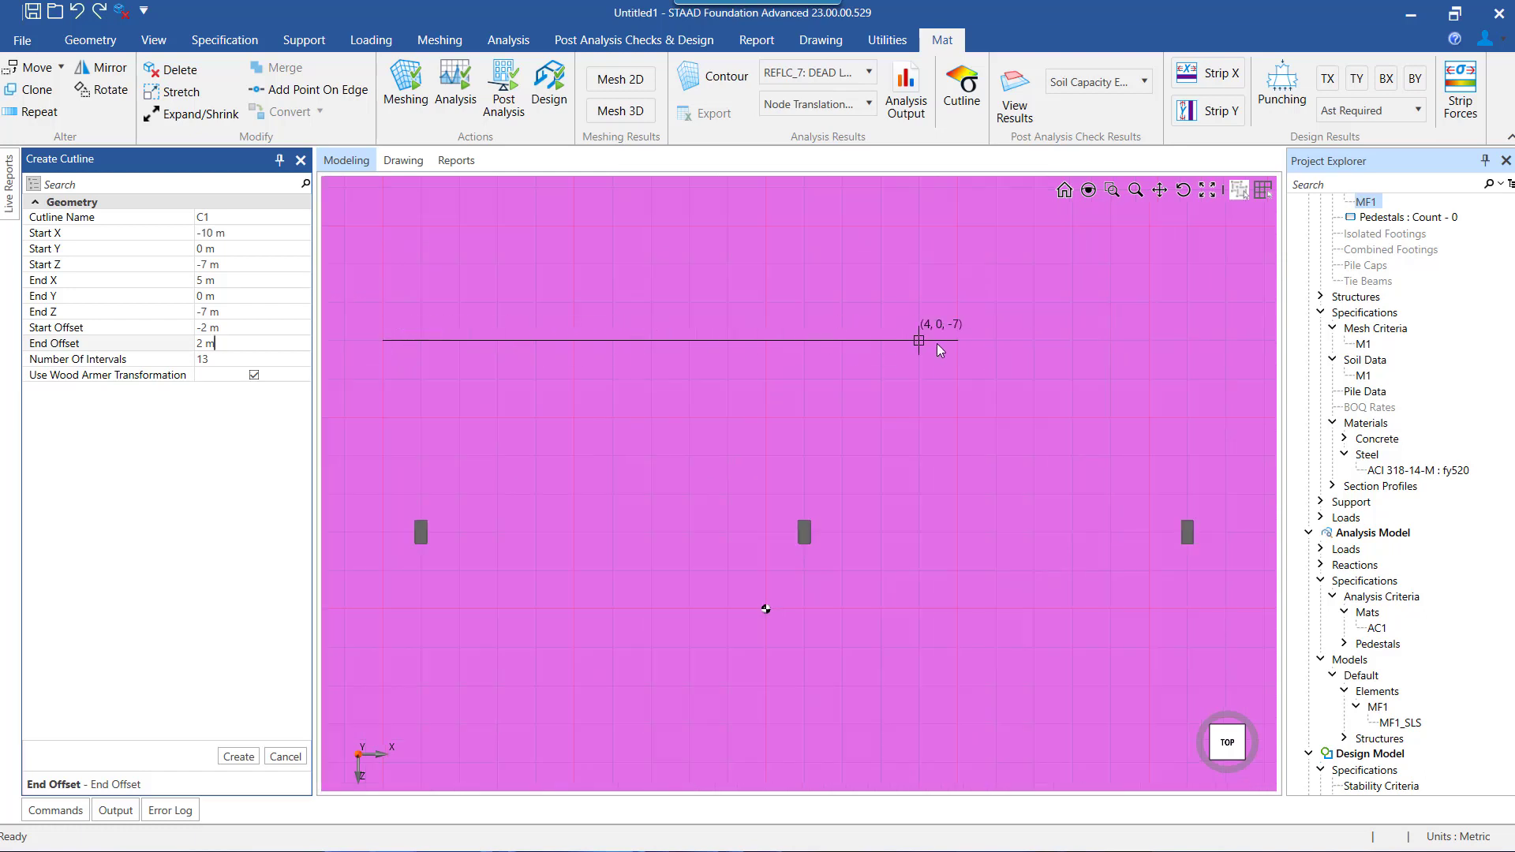
{"action": "scroll", "coordinate": [732, 349], "scroll_direction": "down", "scroll_amount": 1}
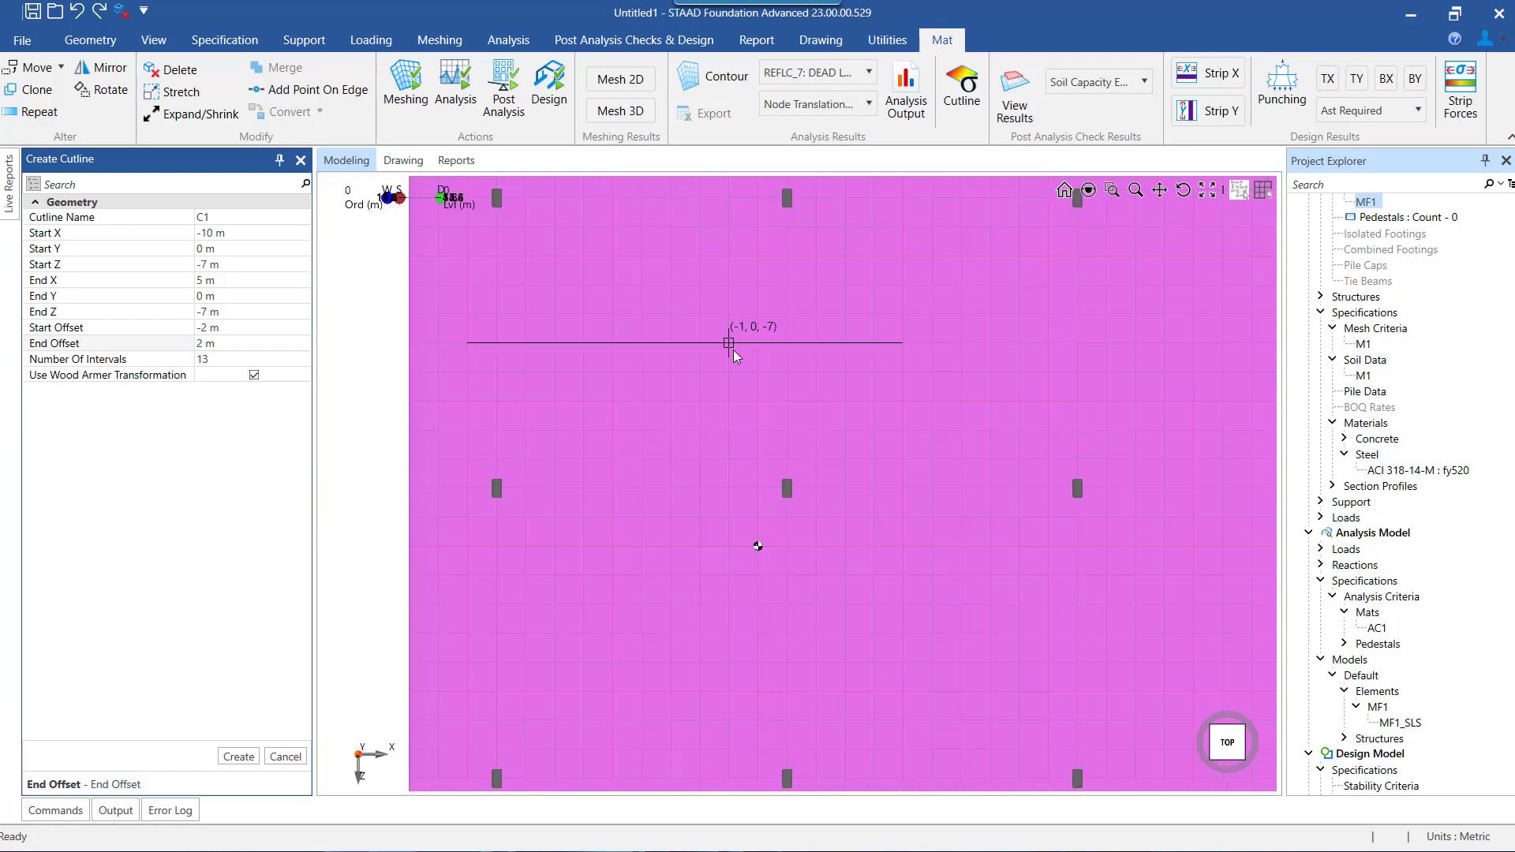
Step: Change the Number Of Intervals field to 10
{"action": "left_click", "coordinate": [213, 361]}
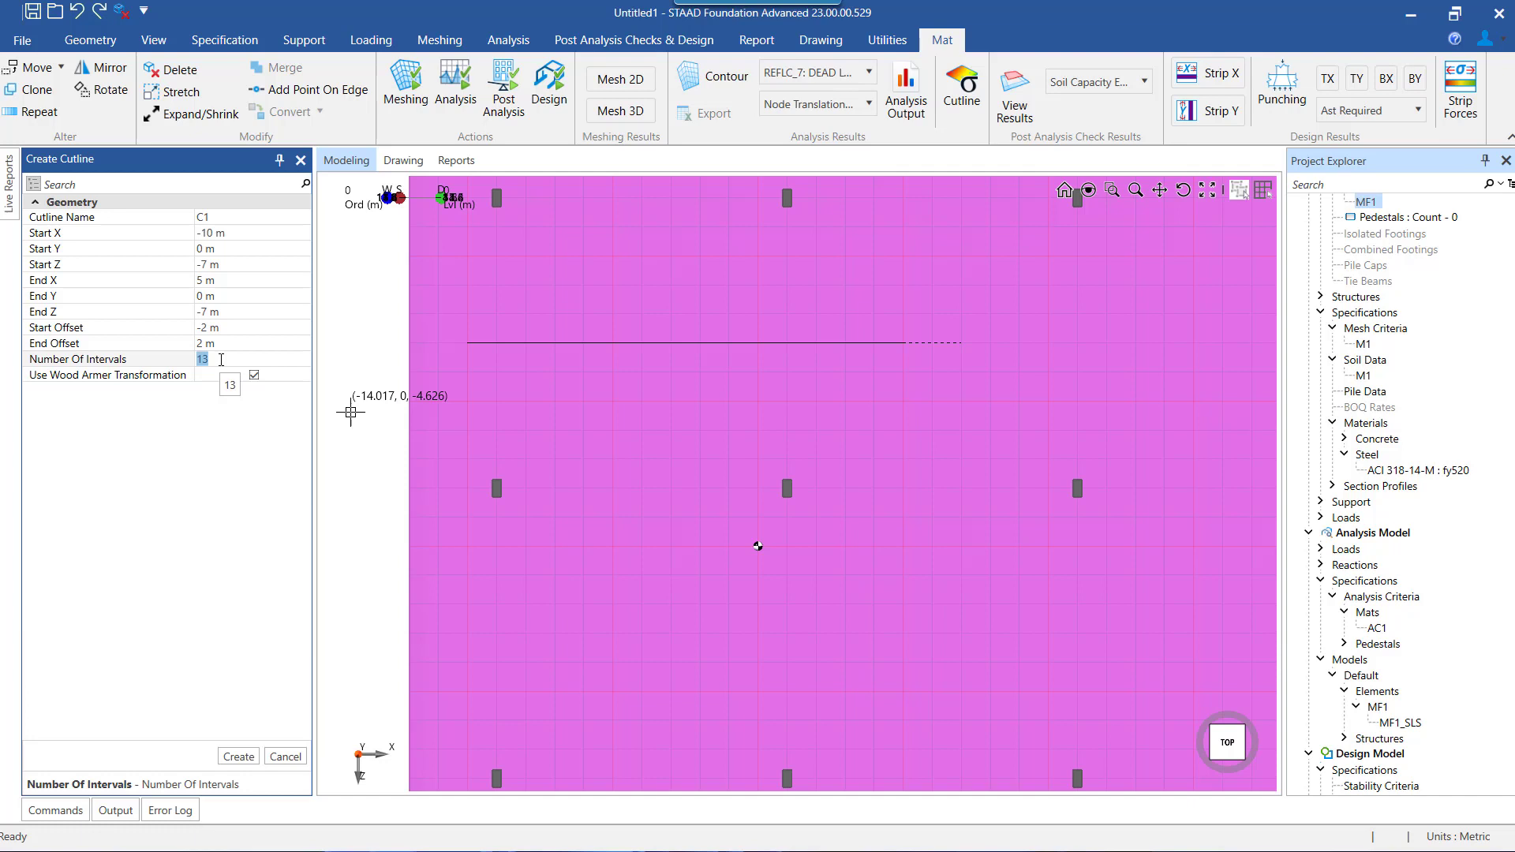
{"action": "type", "text": "10"}
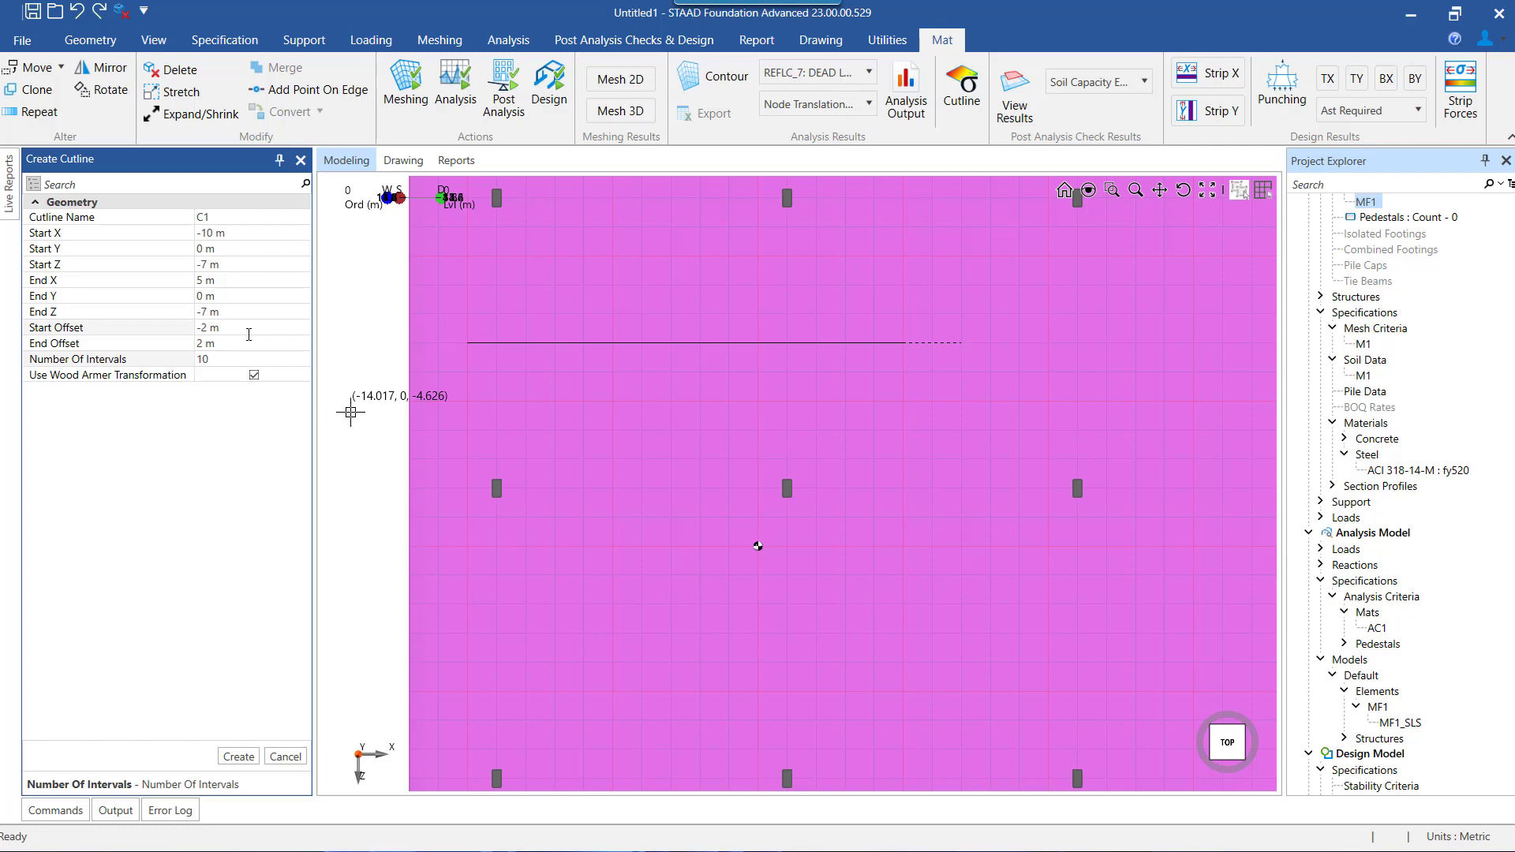
Step: Create cutline C1 and enlarge the cutline chart panel
{"action": "left_click", "coordinate": [236, 756]}
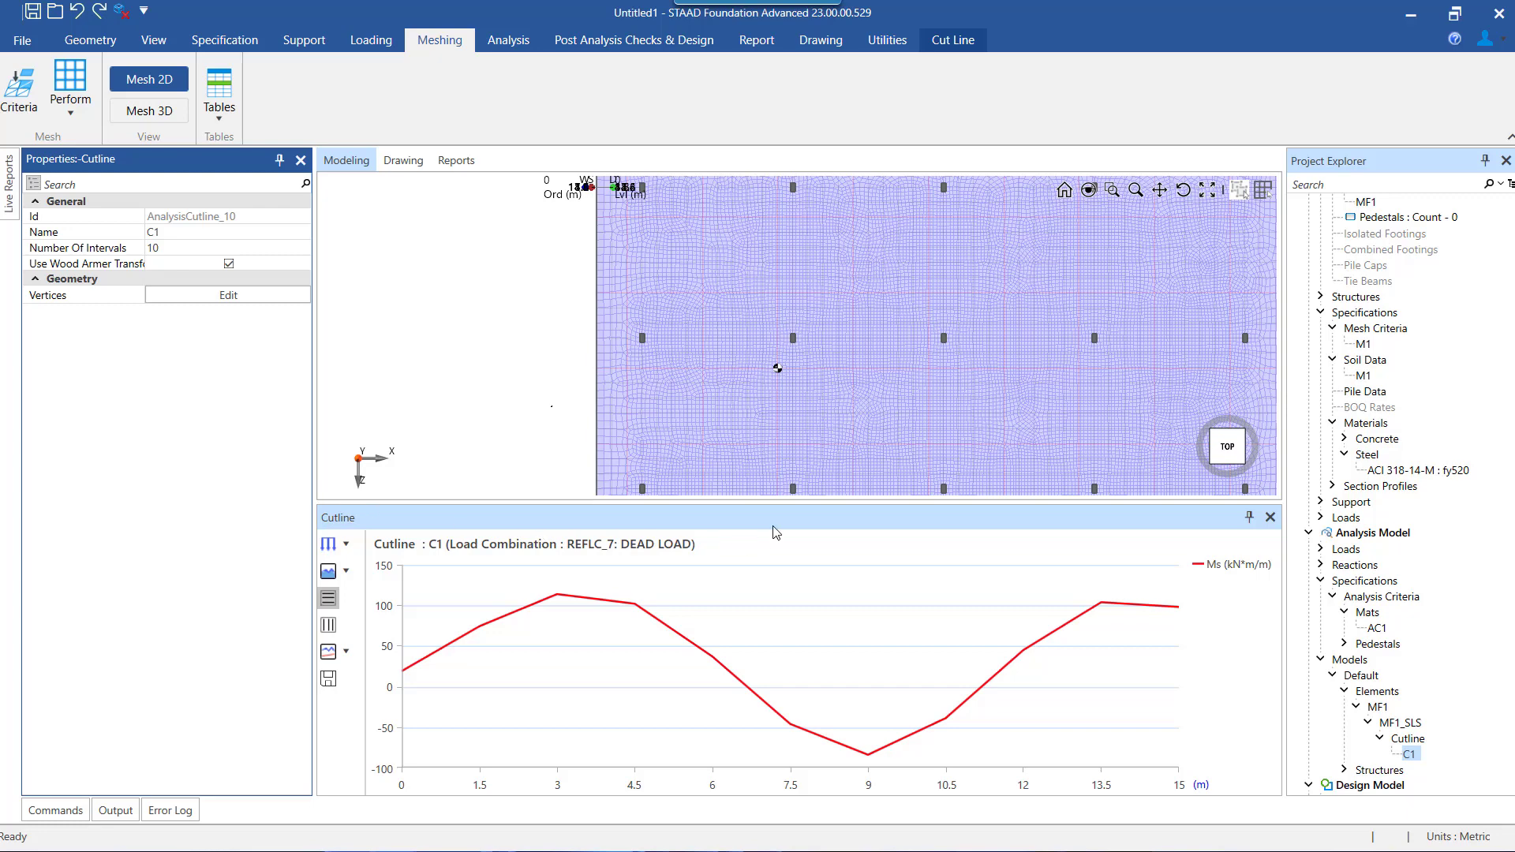
{"action": "left_click_drag", "start_coordinate": [778, 503], "coordinate": [779, 475]}
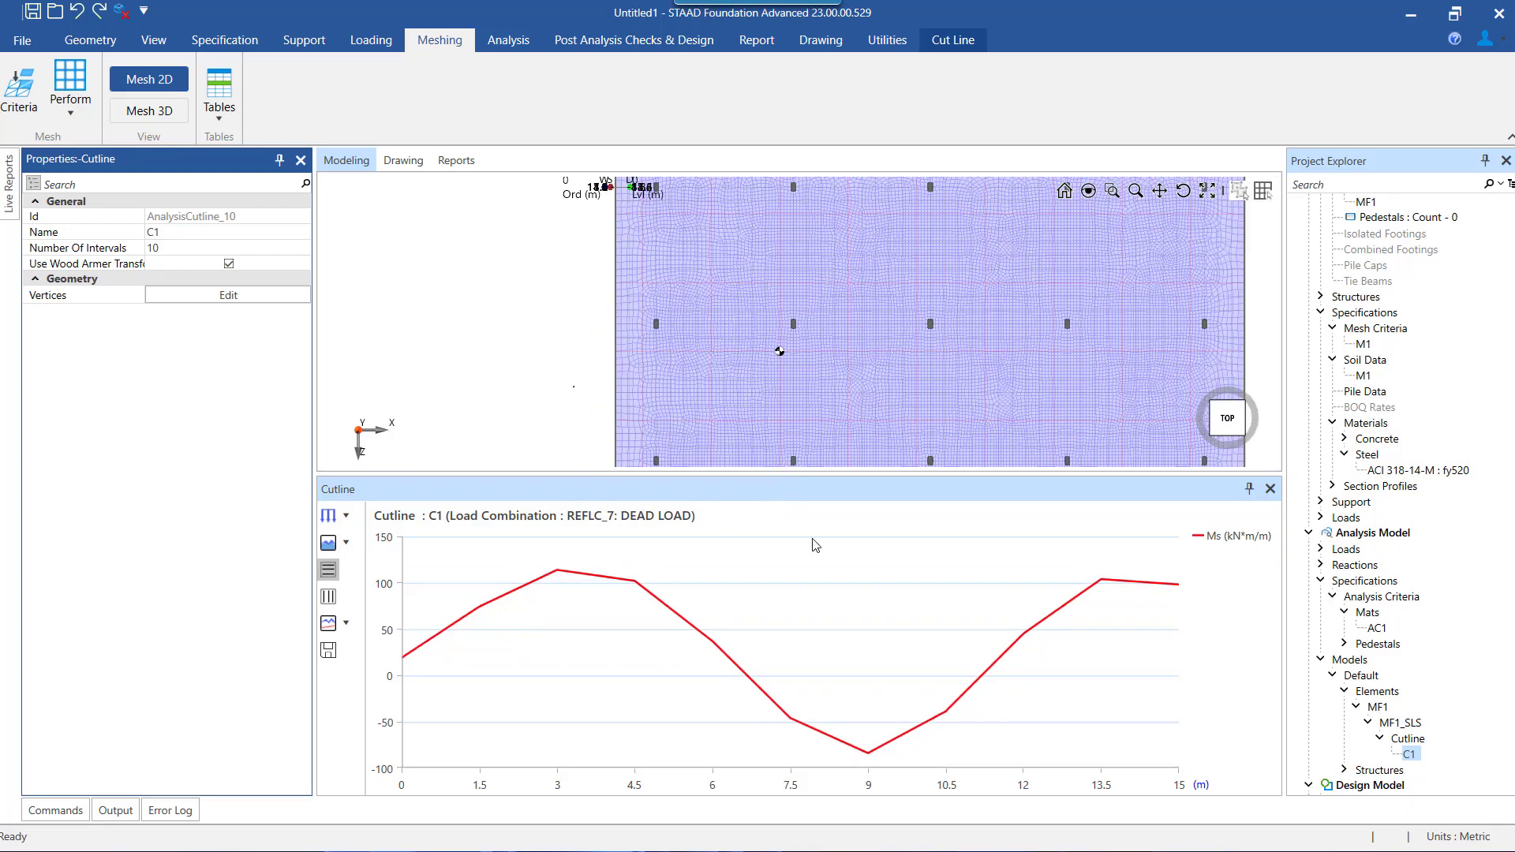
{"action": "mouse_move", "coordinate": [818, 646]}
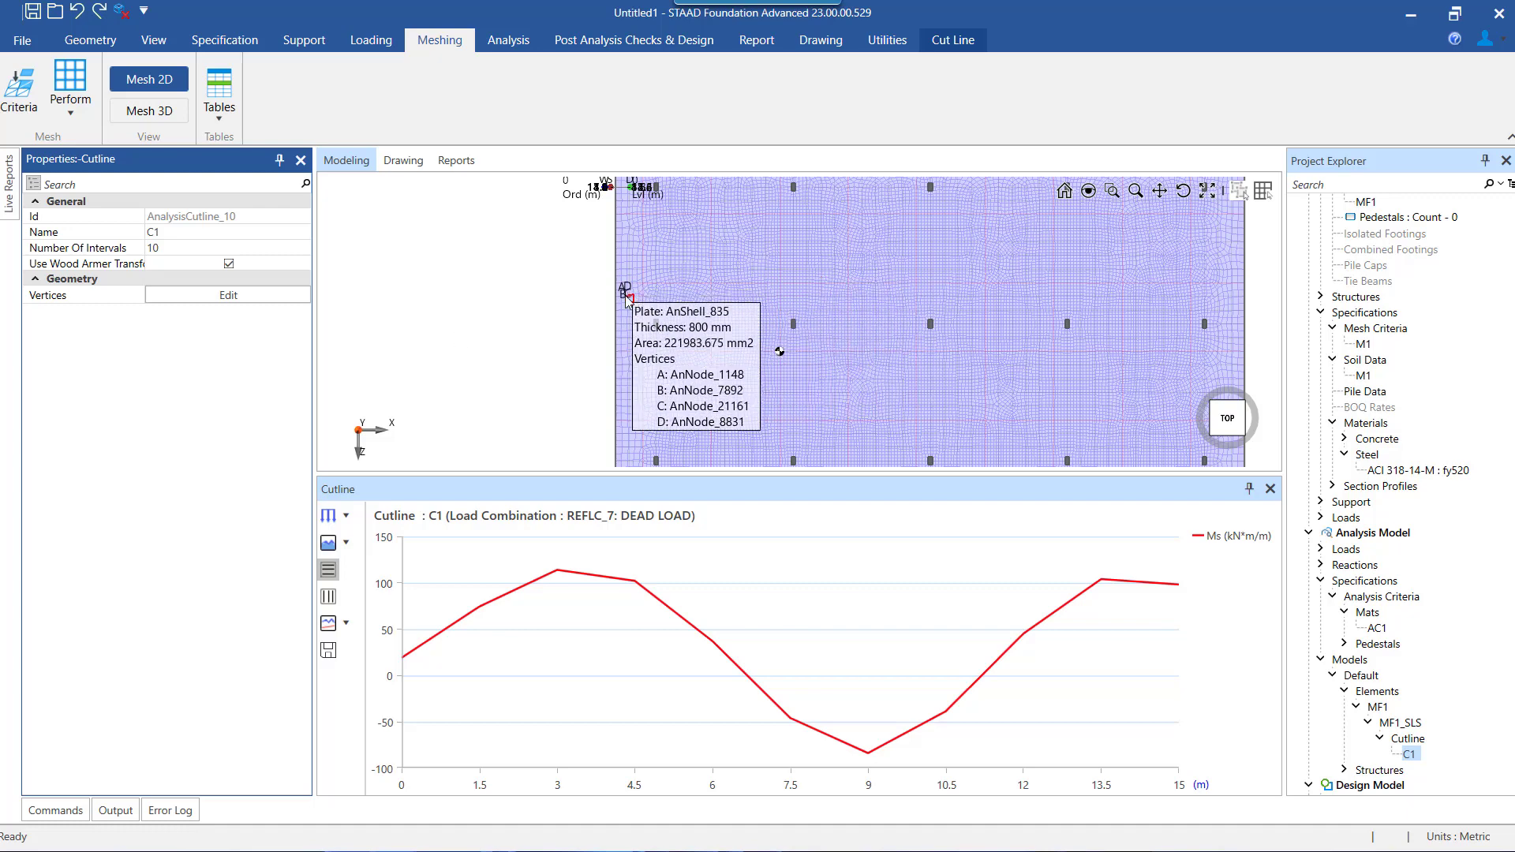
Step: Turn on the Cutline's View checkbox in View Elements to show it on the plan
{"action": "left_click", "coordinate": [154, 40]}
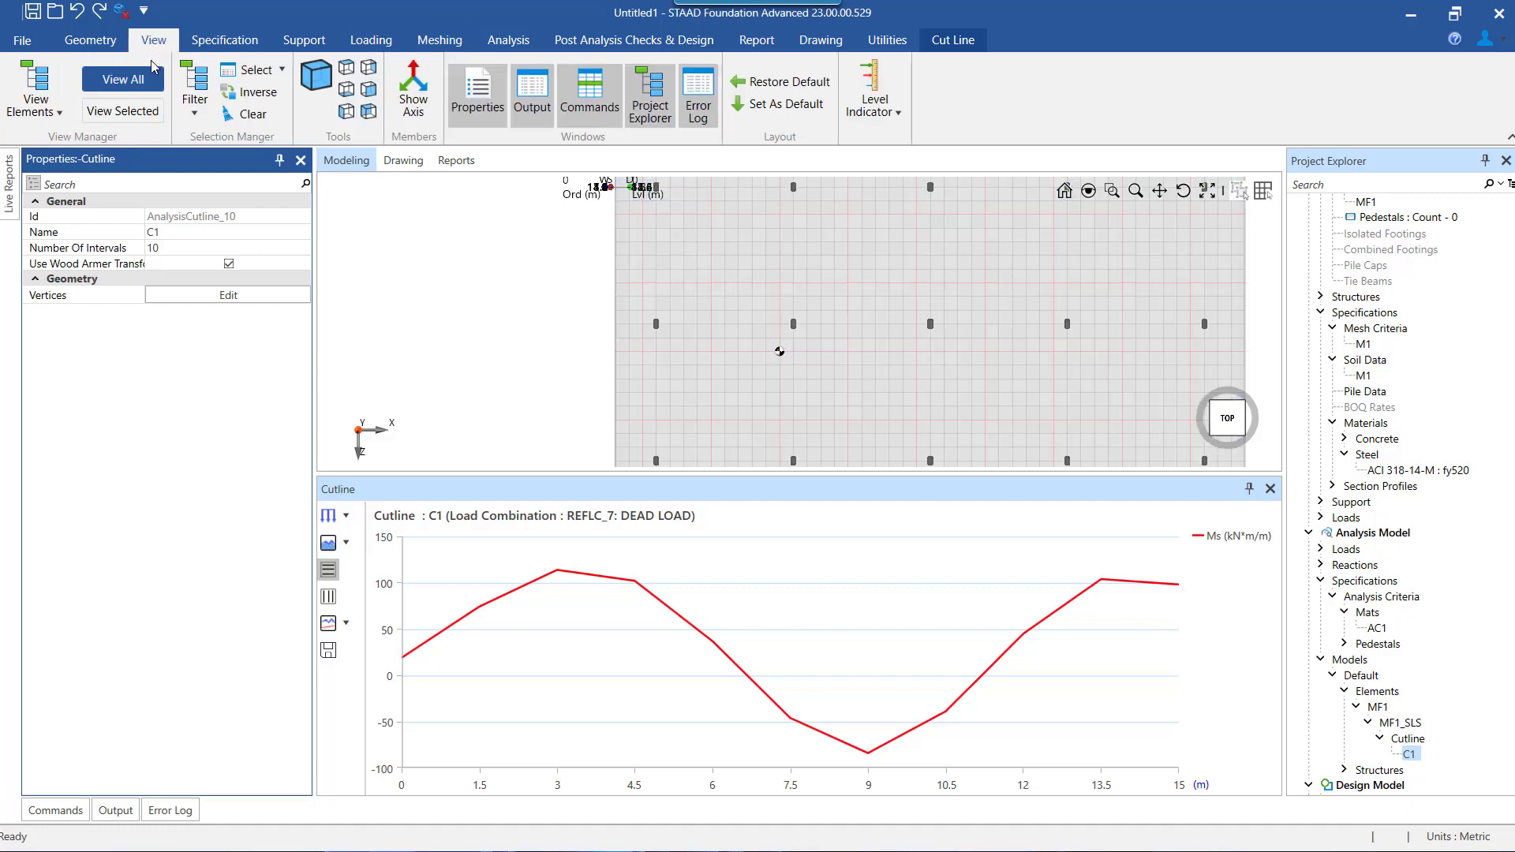
{"action": "left_click", "coordinate": [35, 111]}
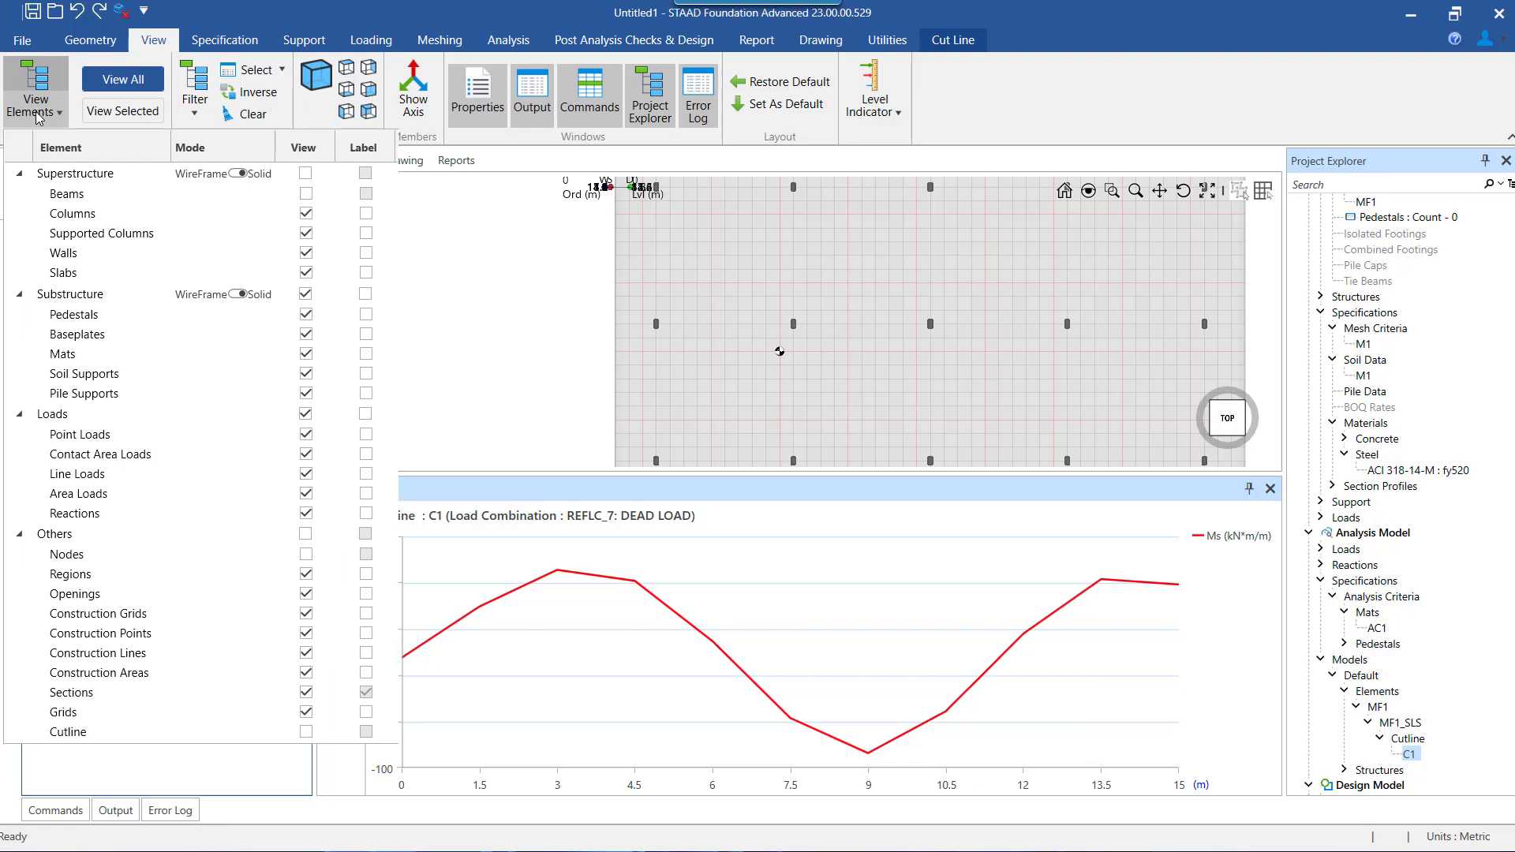
{"action": "left_click", "coordinate": [306, 732]}
{"action": "left_click", "coordinate": [497, 495]}
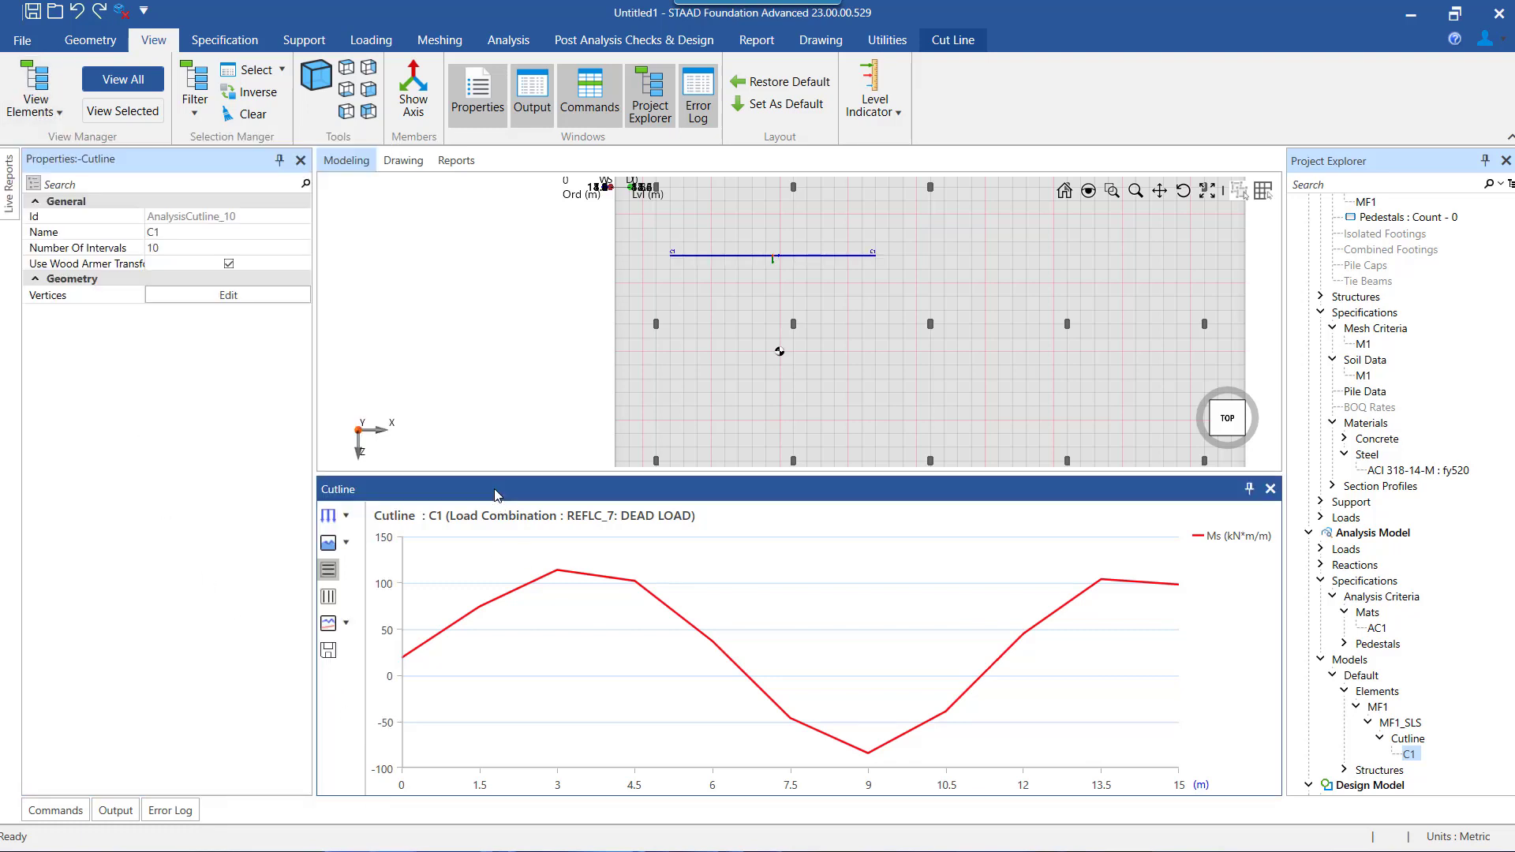
Step: Chart the cutline for load combination 104: 1.2 (DL + LL + EQZ)
{"action": "left_click", "coordinate": [347, 517]}
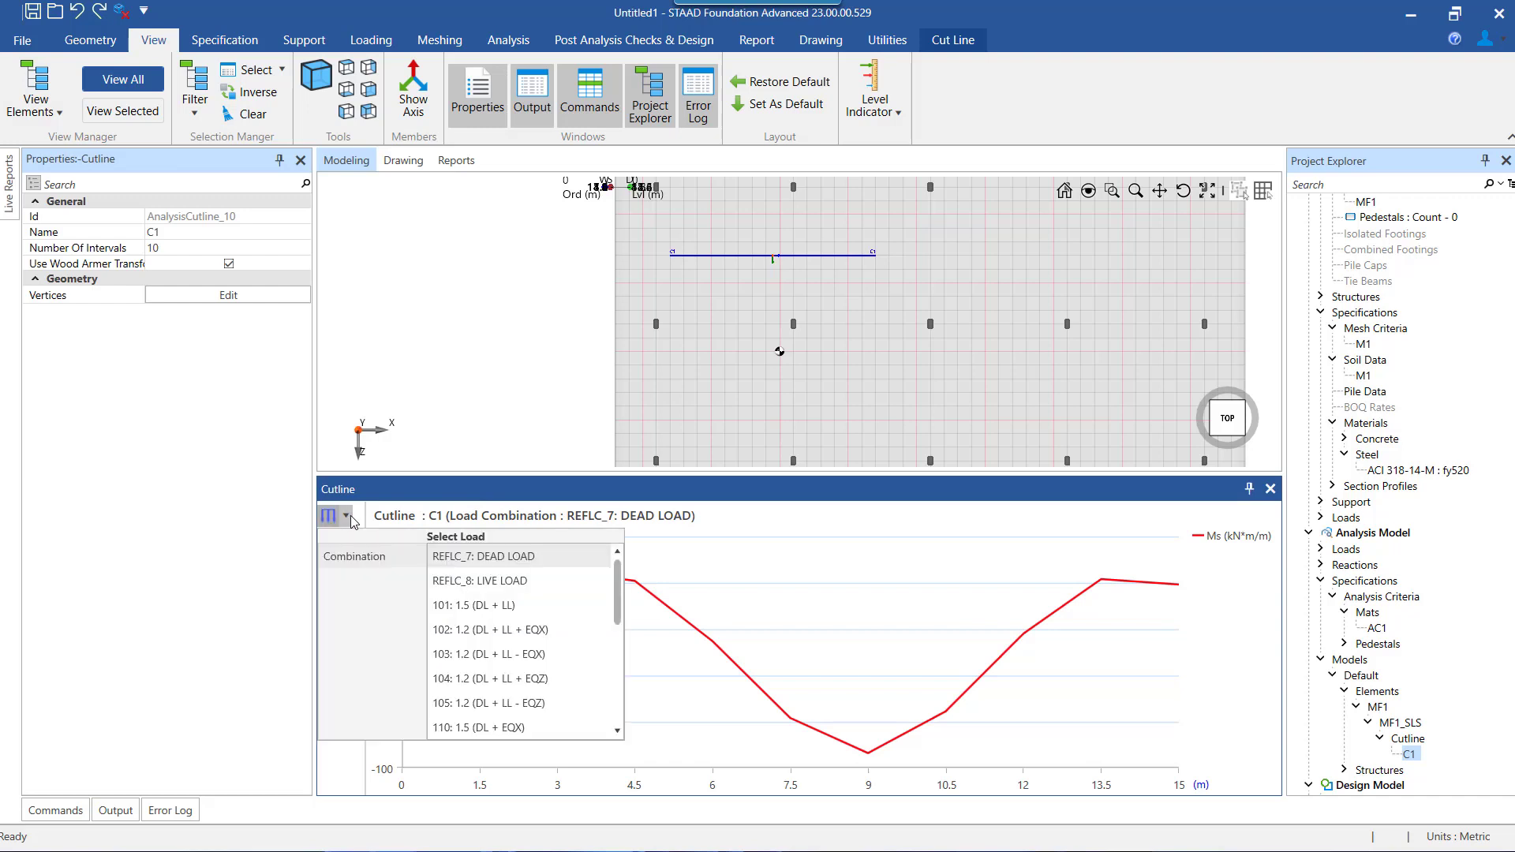
{"action": "mouse_move", "coordinate": [618, 597]}
{"action": "left_mouse_down"}
{"action": "mouse_move", "coordinate": [618, 635]}
{"action": "mouse_move", "coordinate": [618, 608]}
{"action": "left_mouse_up"}
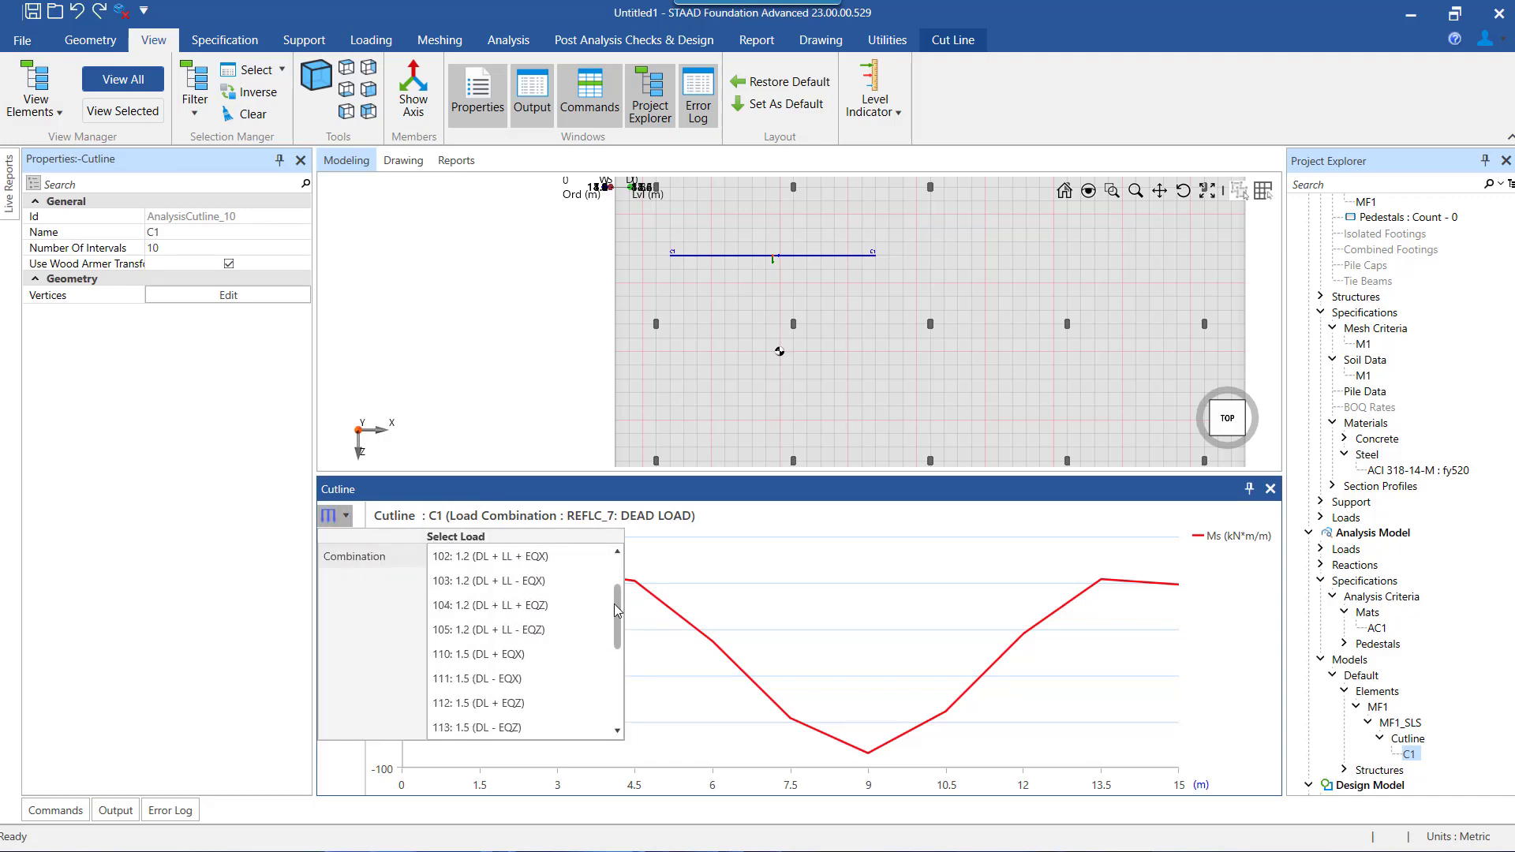
{"action": "left_click", "coordinate": [559, 610]}
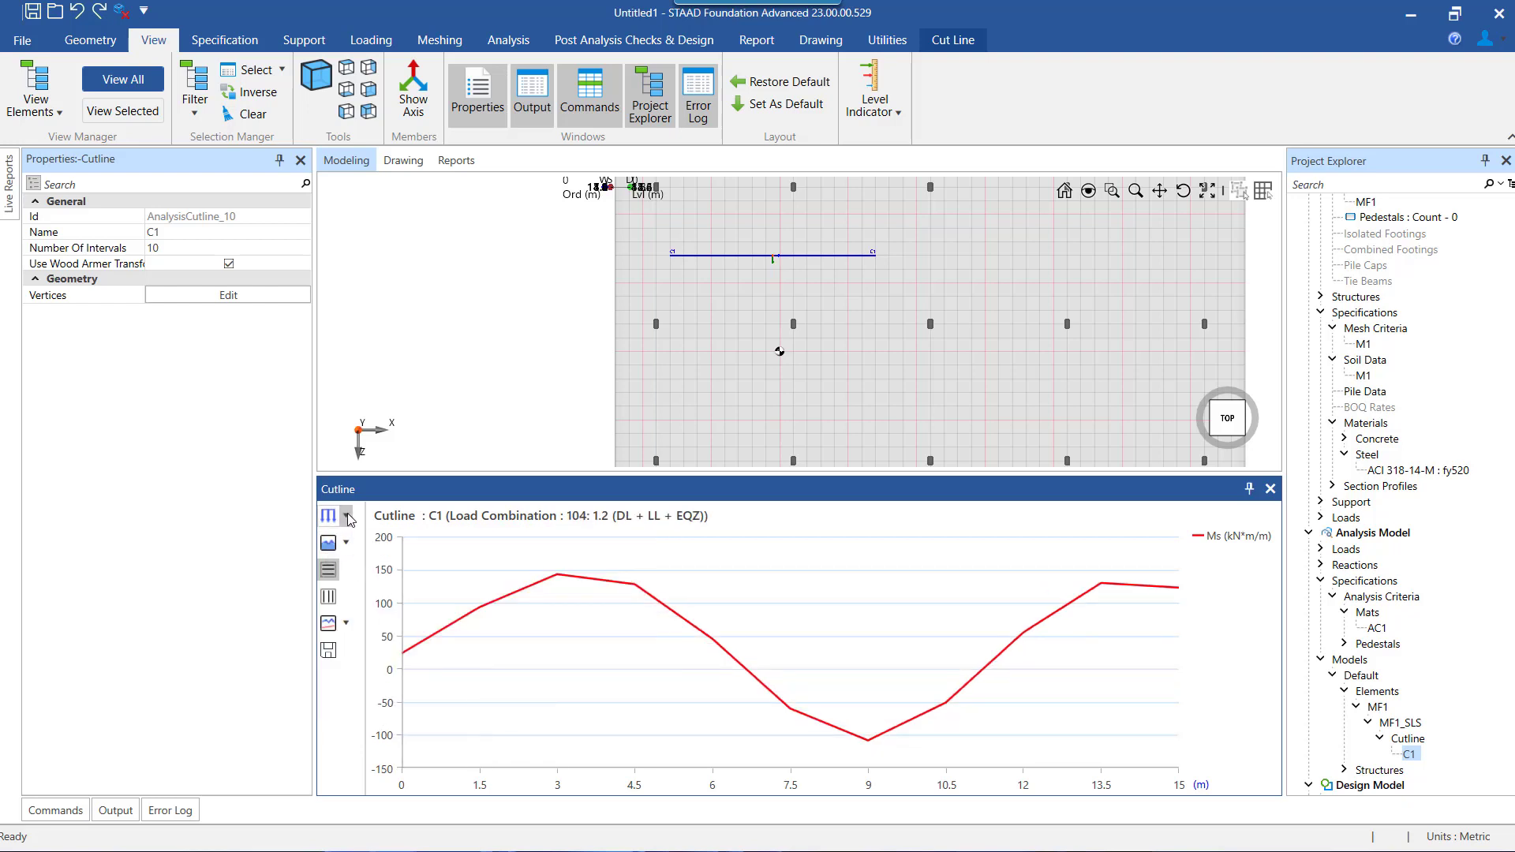
{"action": "left_click", "coordinate": [347, 518]}
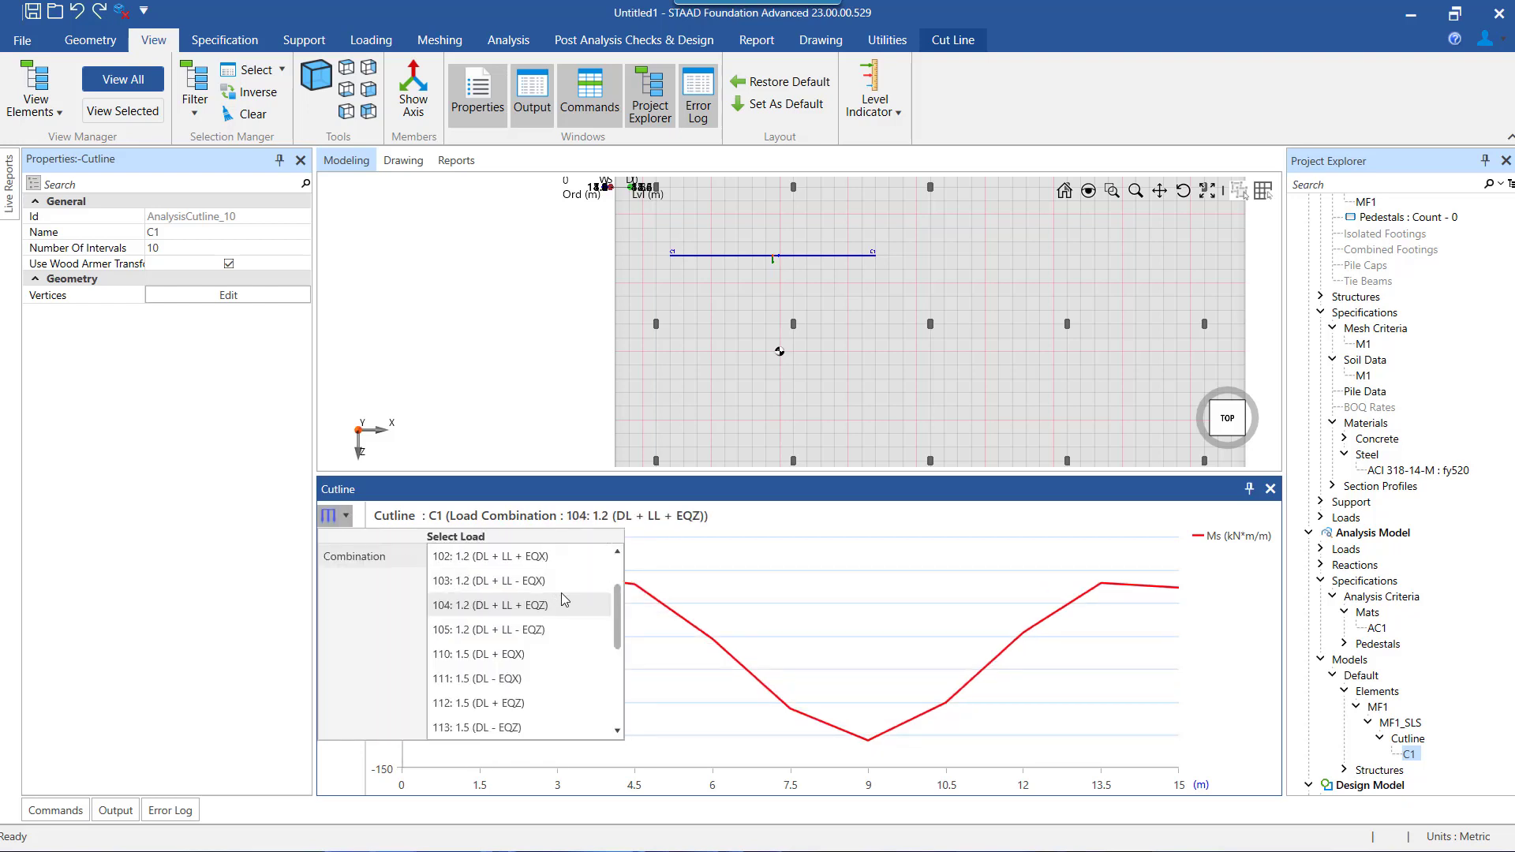
{"action": "mouse_move", "coordinate": [620, 609]}
{"action": "left_mouse_down"}
{"action": "mouse_move", "coordinate": [625, 657]}
{"action": "mouse_move", "coordinate": [621, 592]}
{"action": "left_mouse_up"}
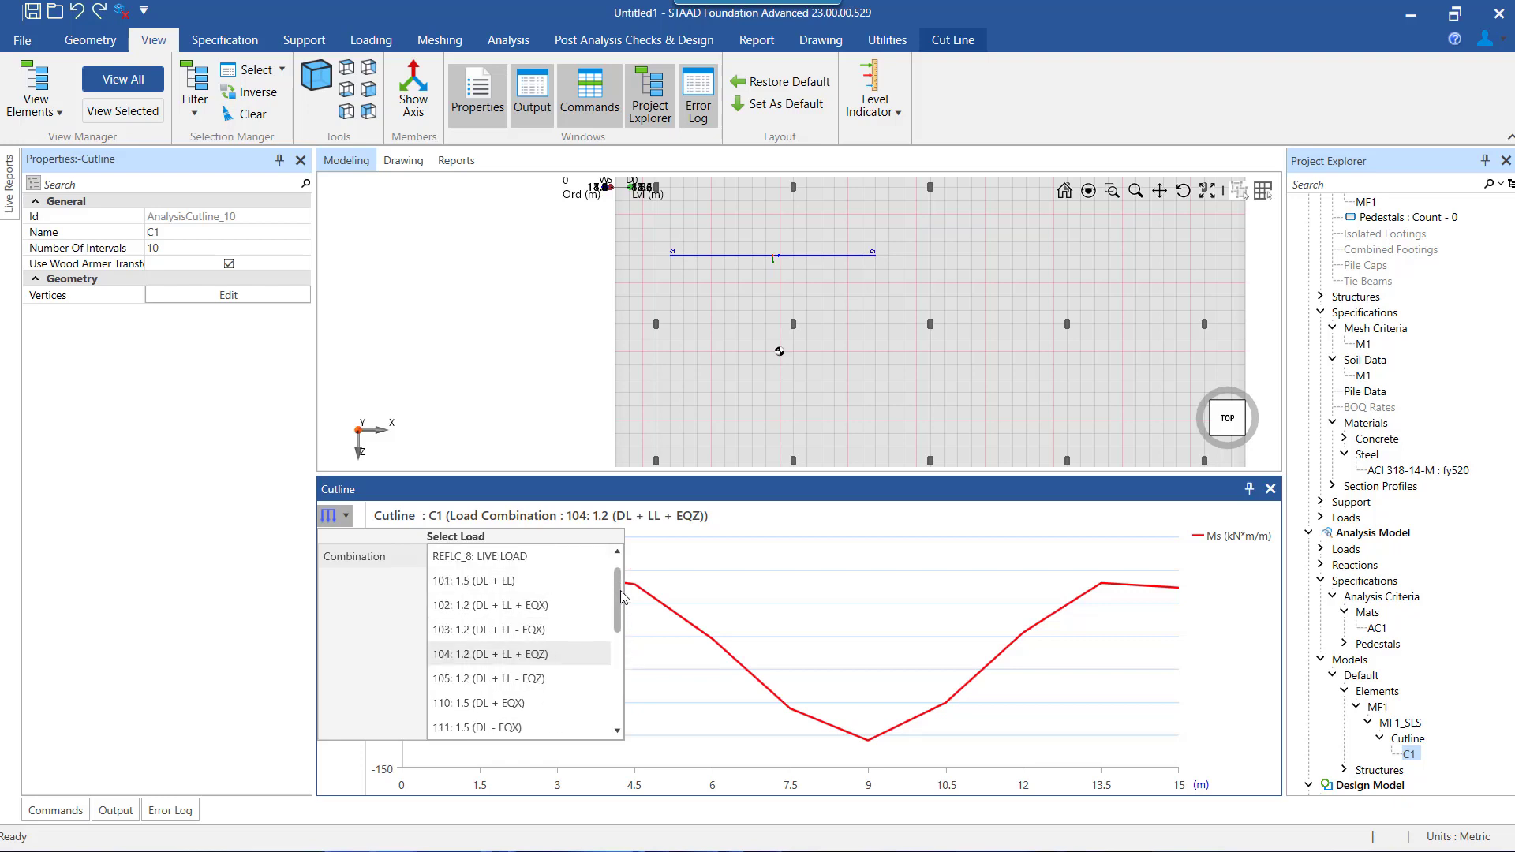
{"action": "left_click", "coordinate": [238, 558]}
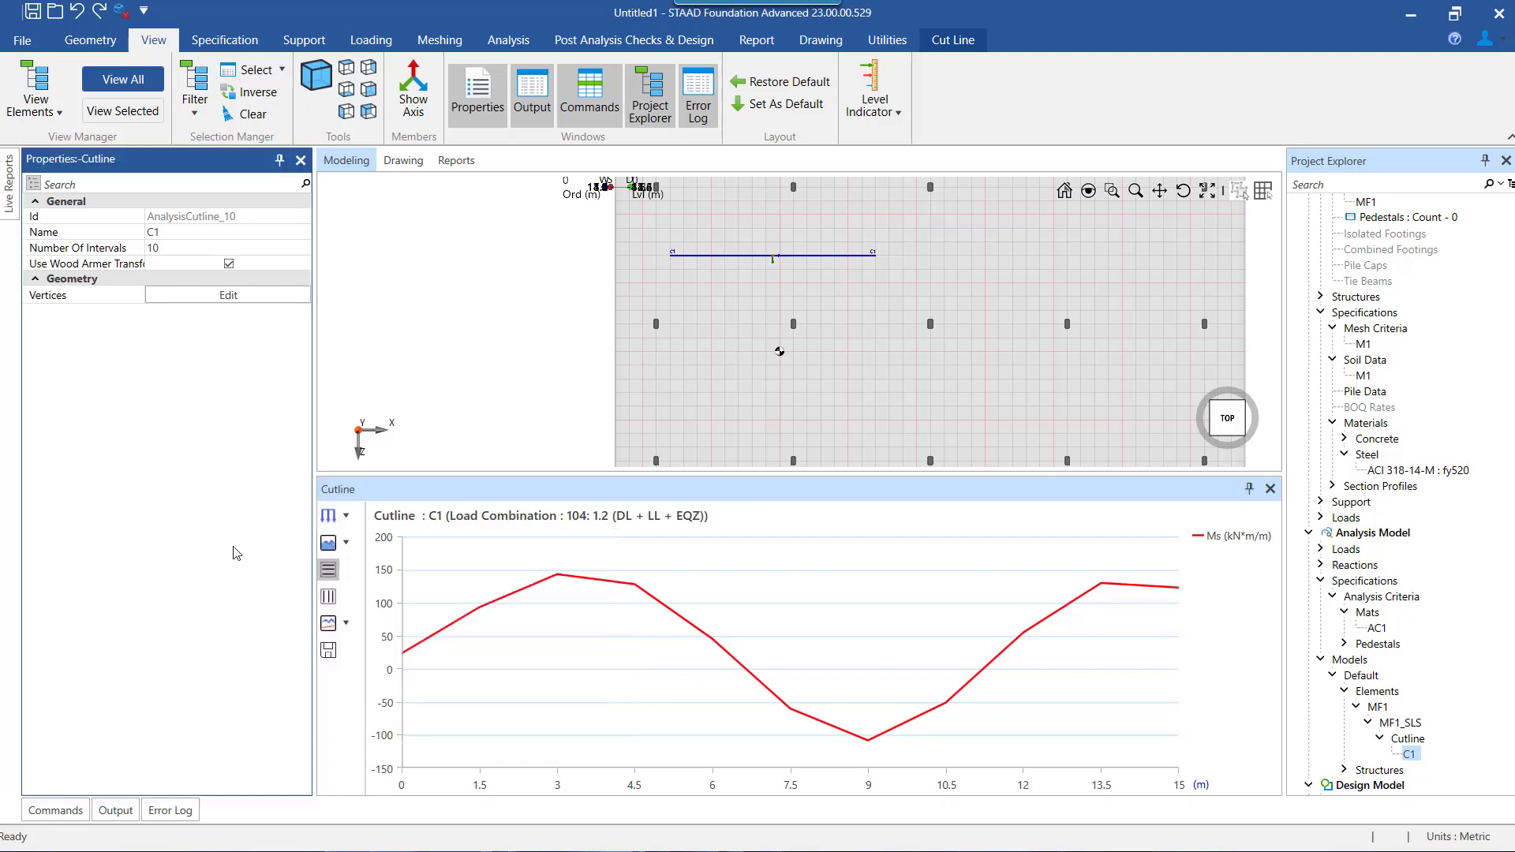
Step: Try plotting the Ms and Mt moment series individually and together
{"action": "left_click", "coordinate": [346, 543]}
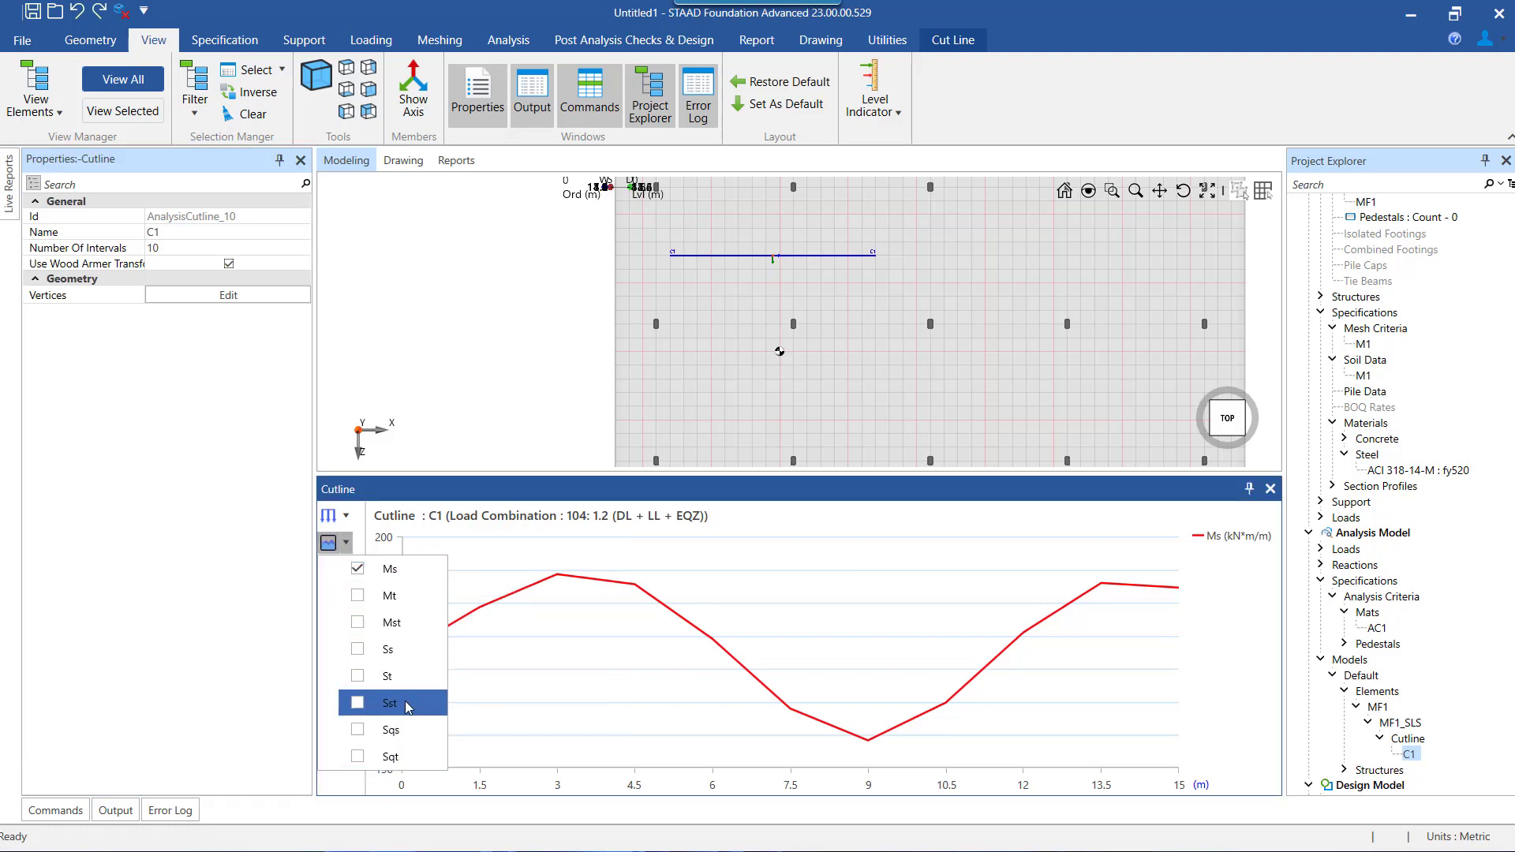
{"action": "left_click", "coordinate": [395, 597]}
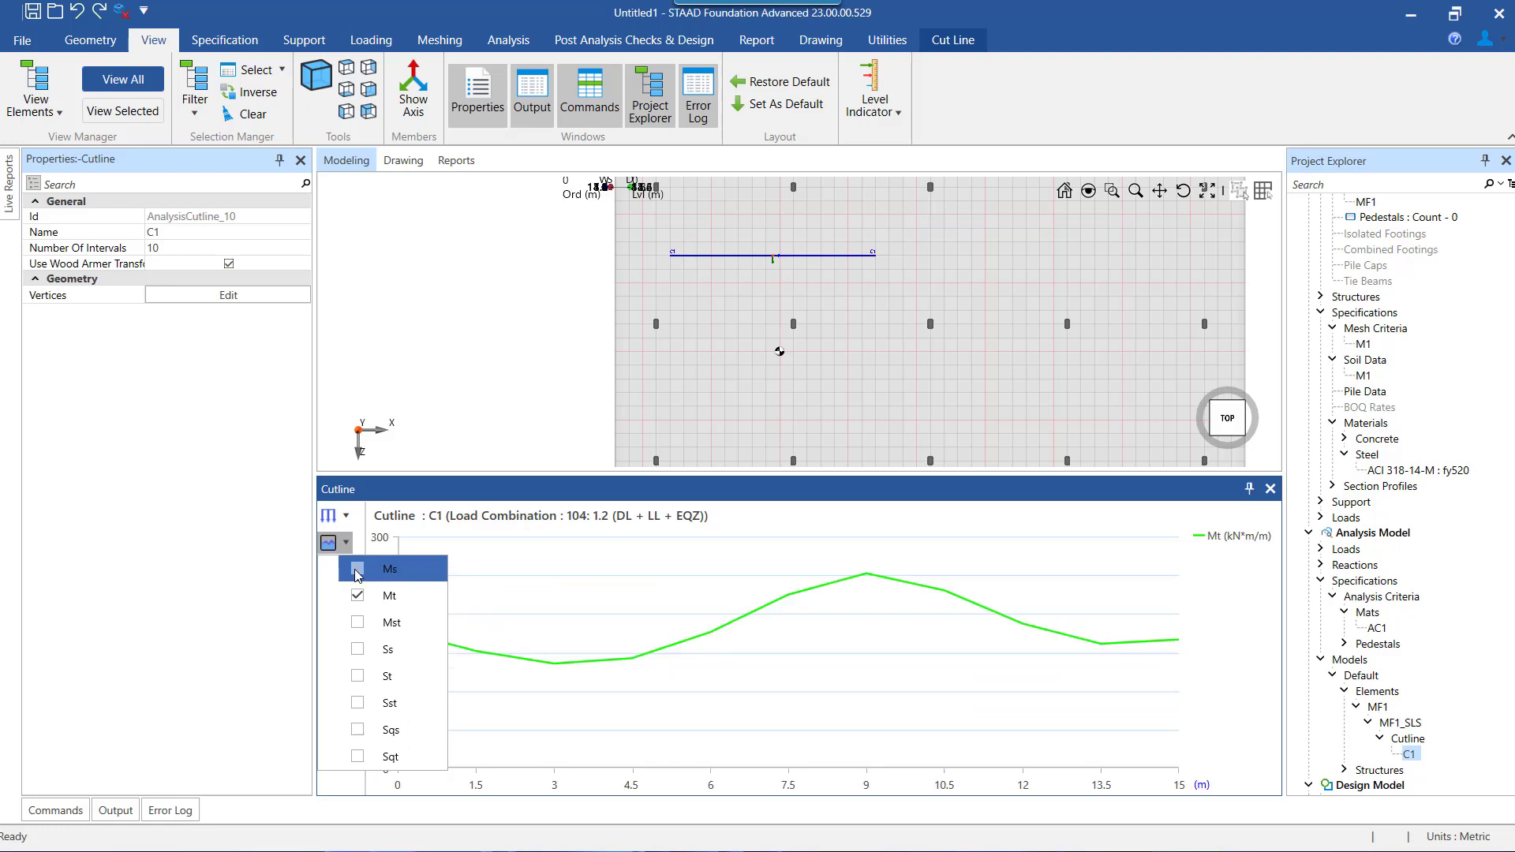
{"action": "left_click", "coordinate": [357, 570]}
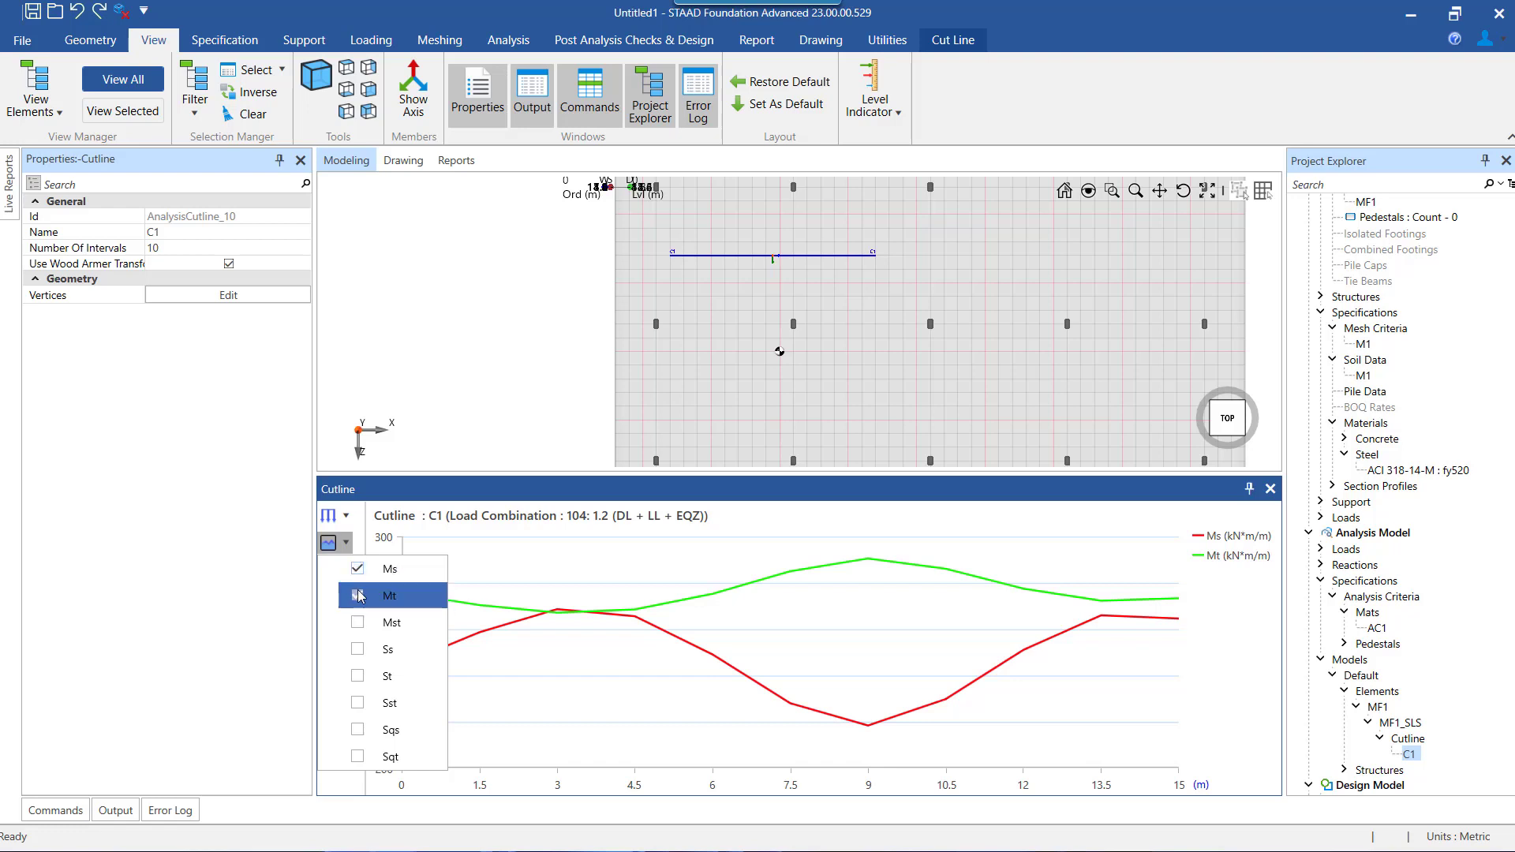
{"action": "left_click", "coordinate": [358, 596]}
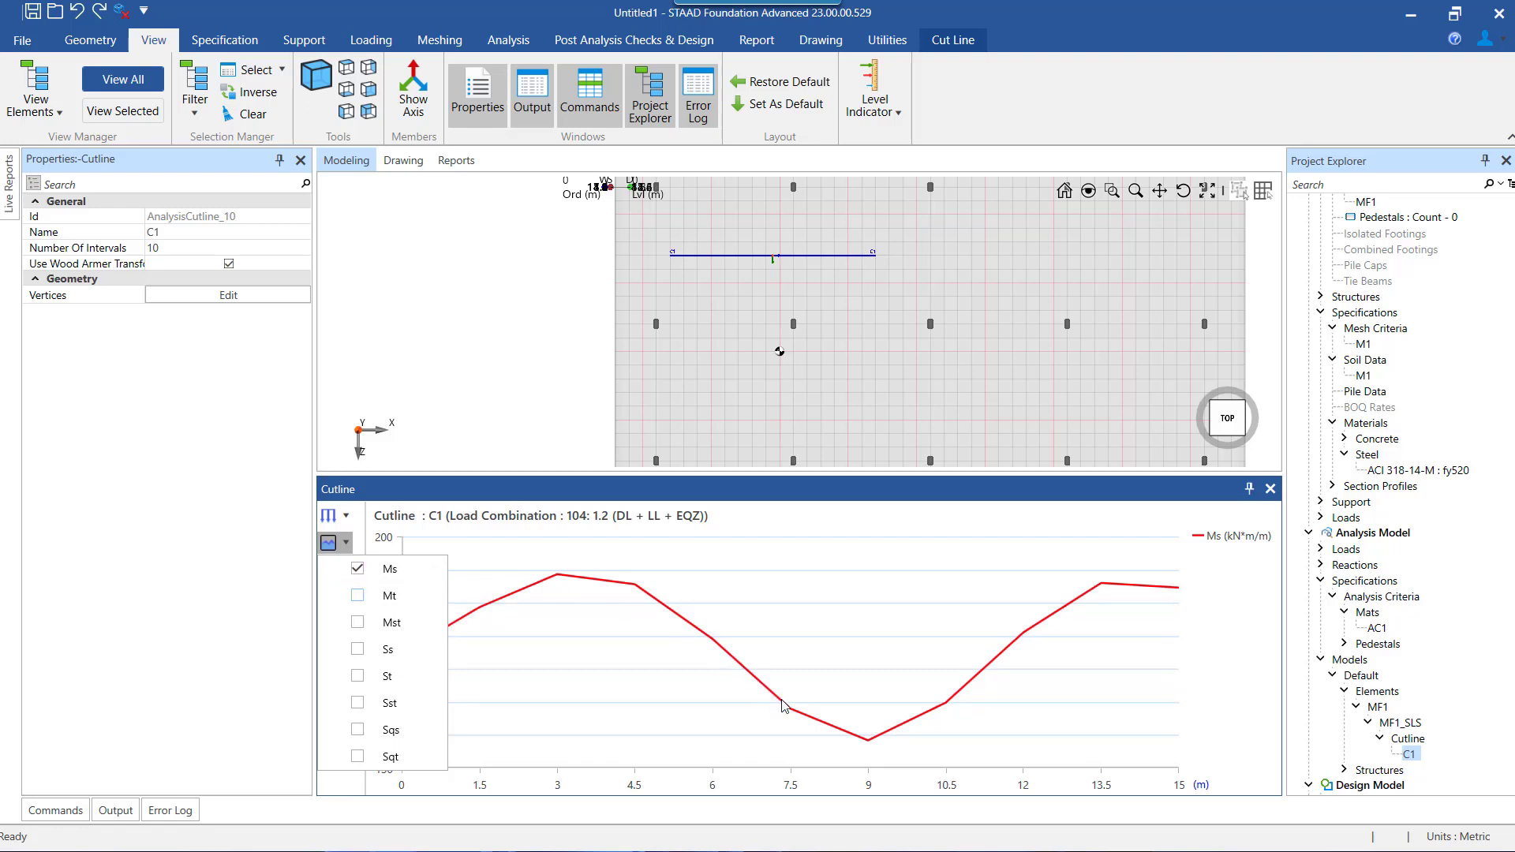
{"action": "scroll", "coordinate": [754, 237], "scroll_direction": "up", "scroll_amount": 5}
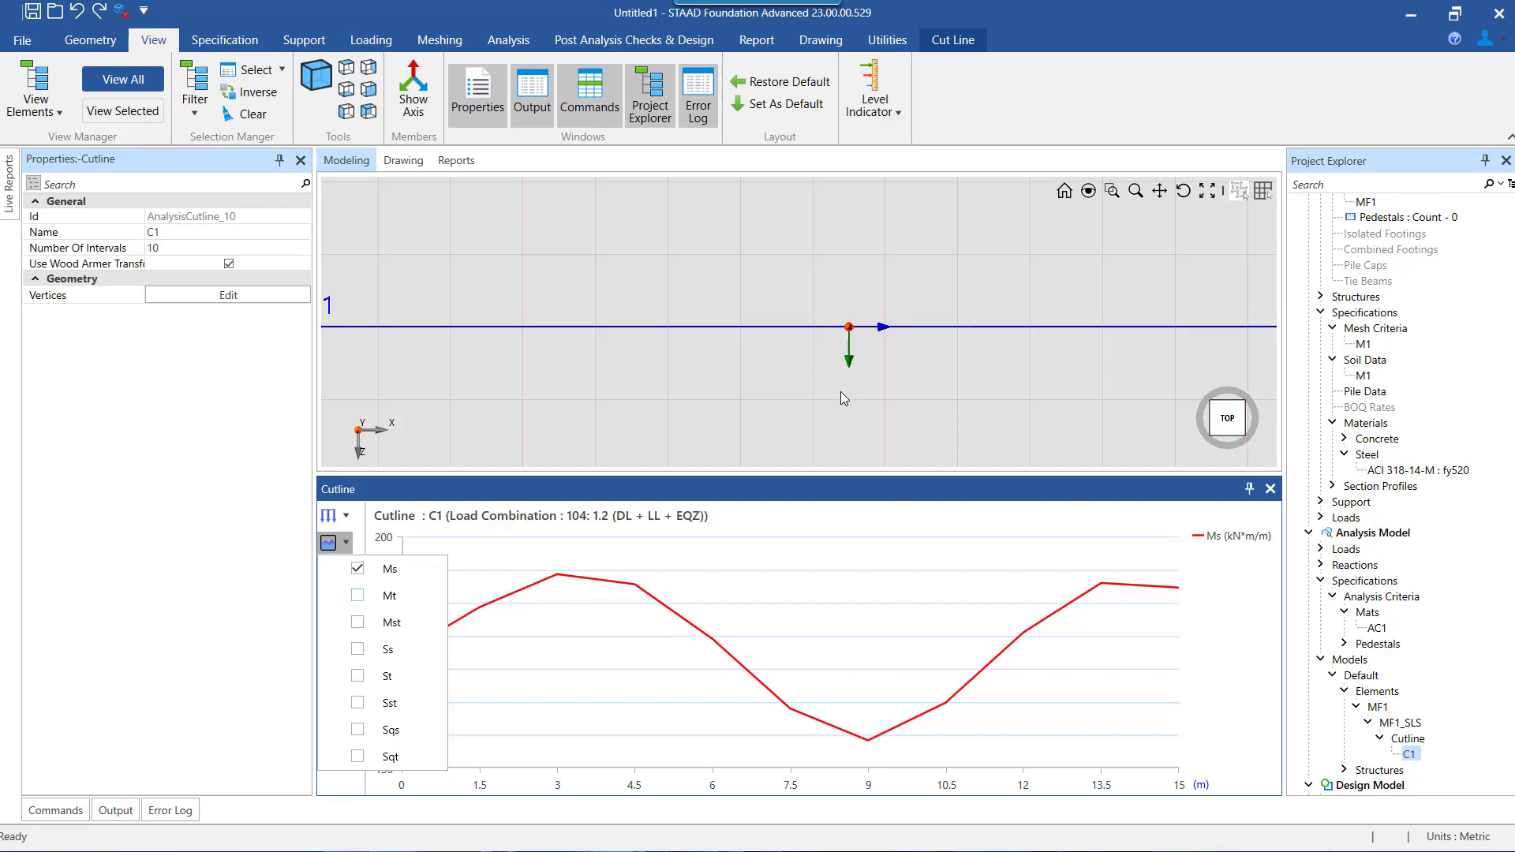
{"action": "left_click", "coordinate": [363, 568]}
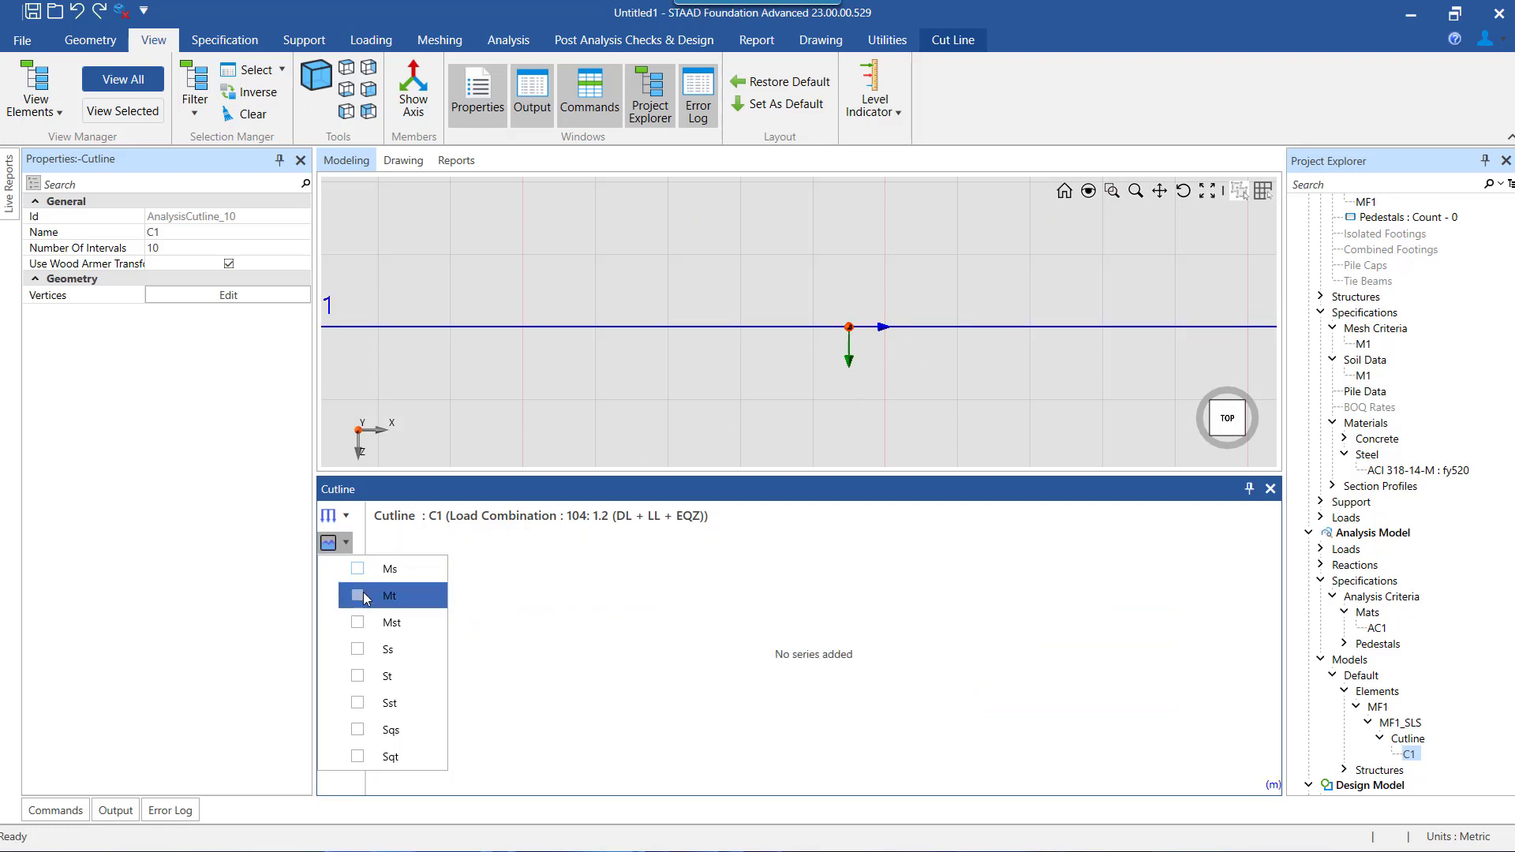
{"action": "left_click", "coordinate": [365, 596]}
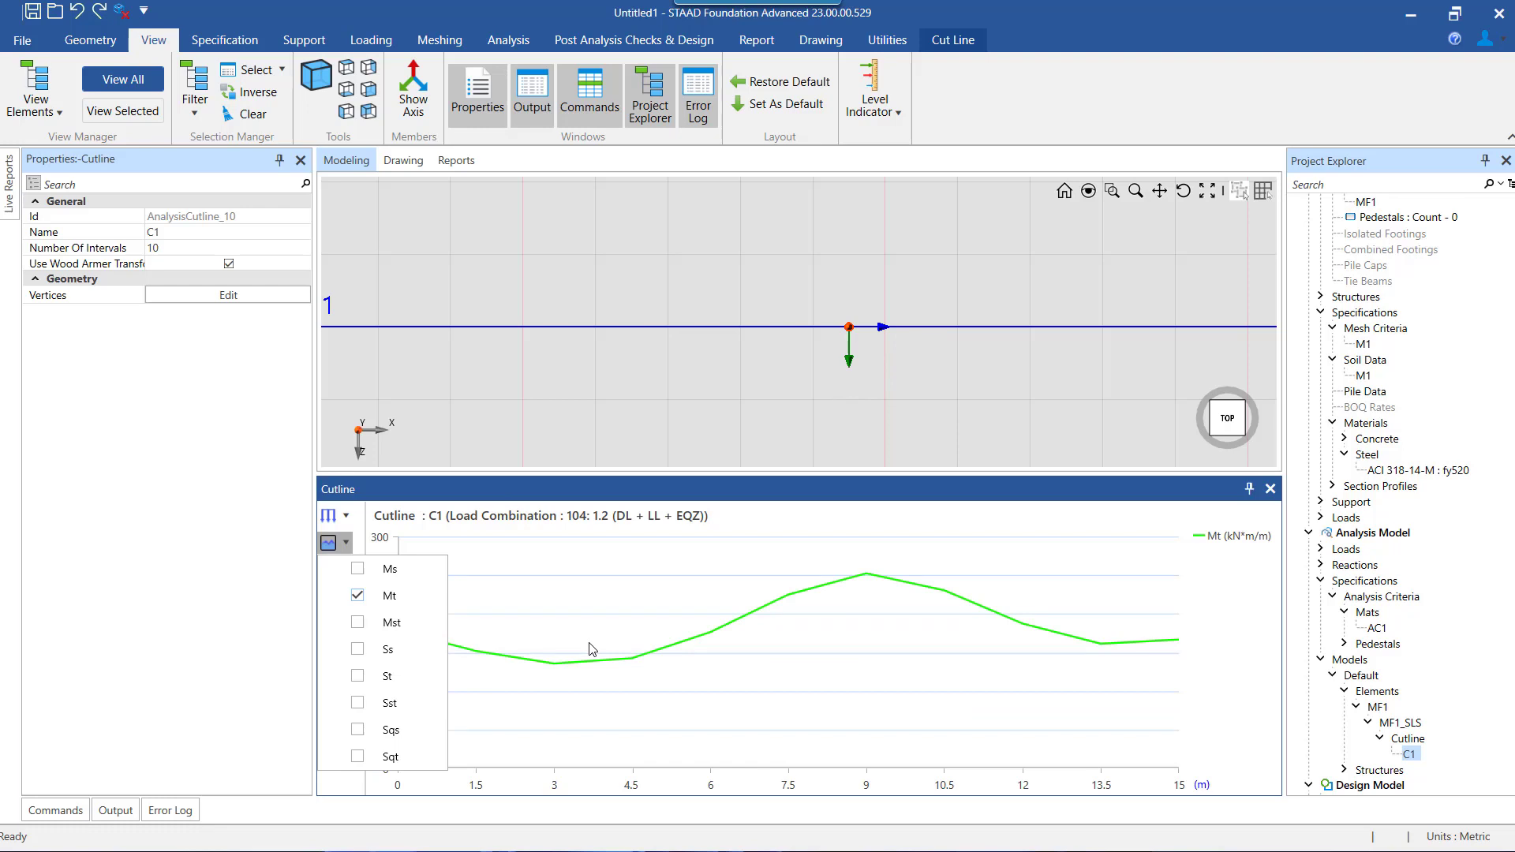
{"action": "left_click", "coordinate": [363, 568]}
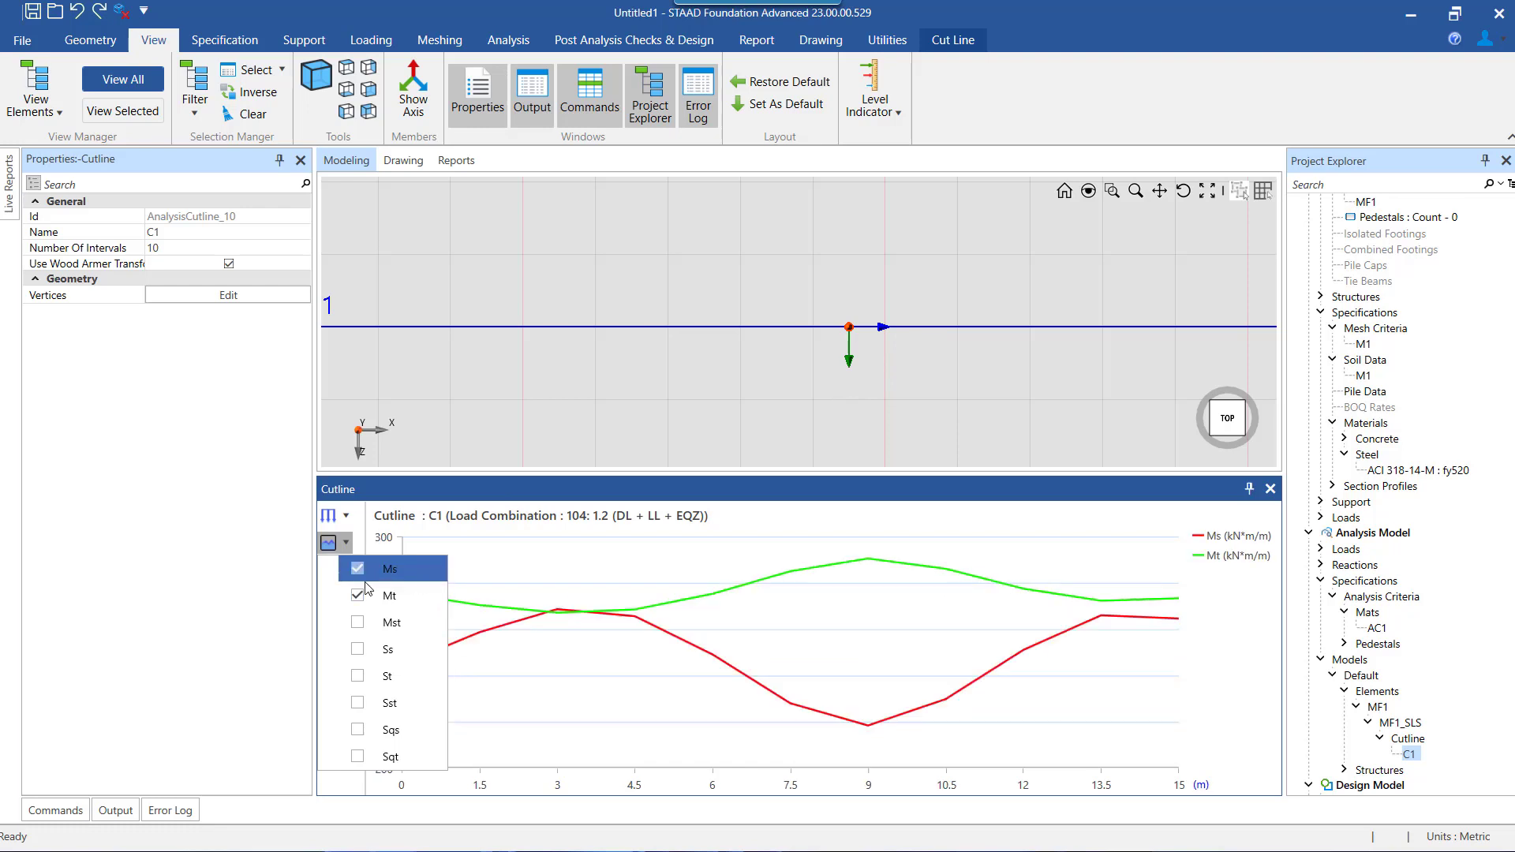
{"action": "scroll", "coordinate": [884, 315], "scroll_direction": "up", "scroll_amount": 5}
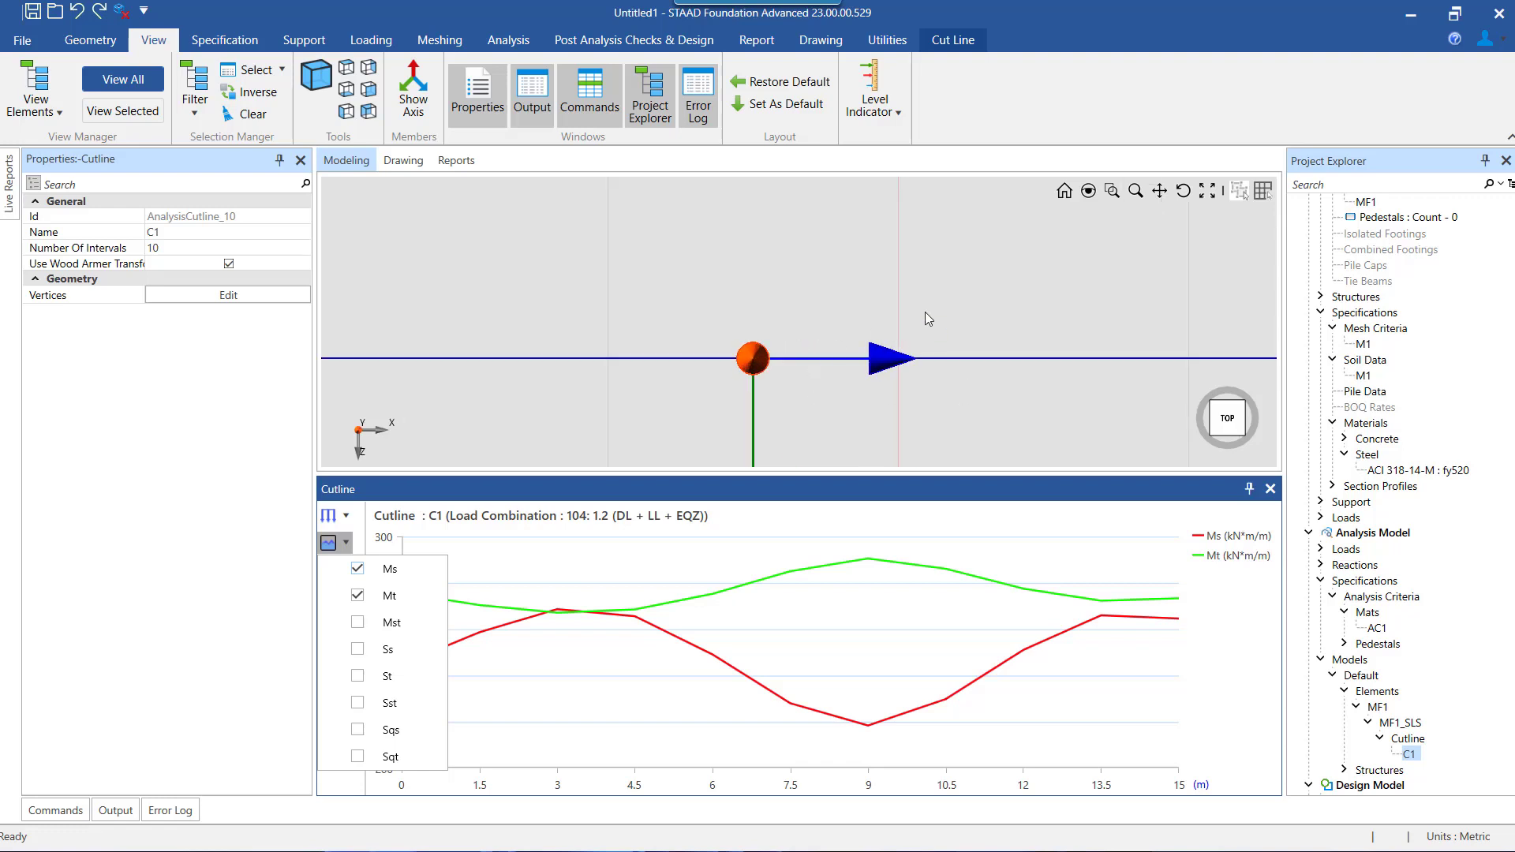
{"action": "left_click", "coordinate": [357, 568]}
{"action": "scroll", "coordinate": [825, 363], "scroll_direction": "down", "scroll_amount": 3}
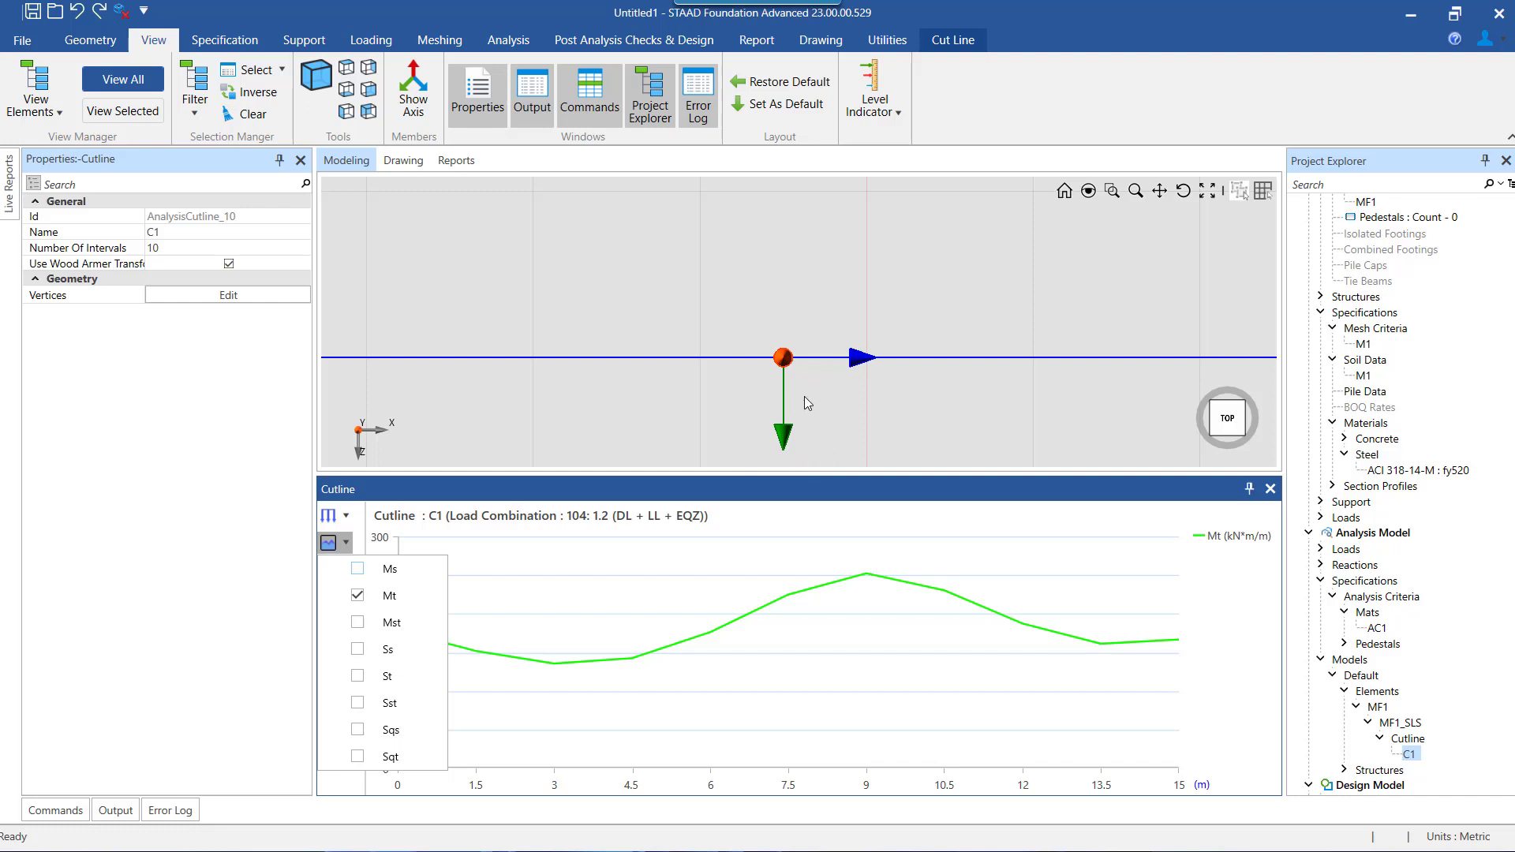
{"action": "left_click", "coordinate": [357, 597]}
Step: Try the Ss and St series, then plot Sqs, Sqt, Ms and Mt together
{"action": "left_click", "coordinate": [359, 649]}
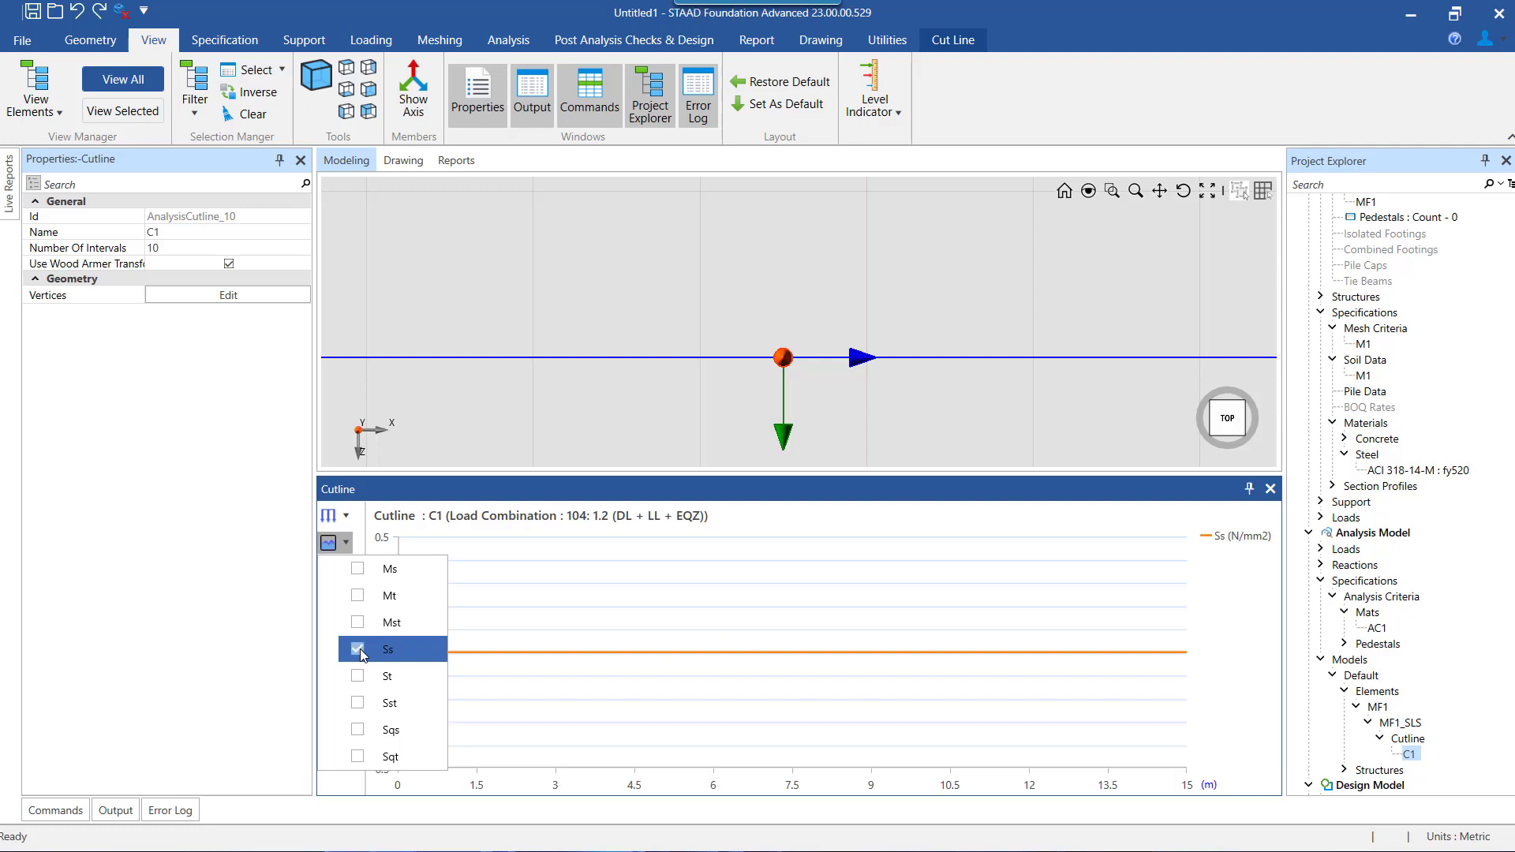
{"action": "left_click", "coordinate": [361, 675]}
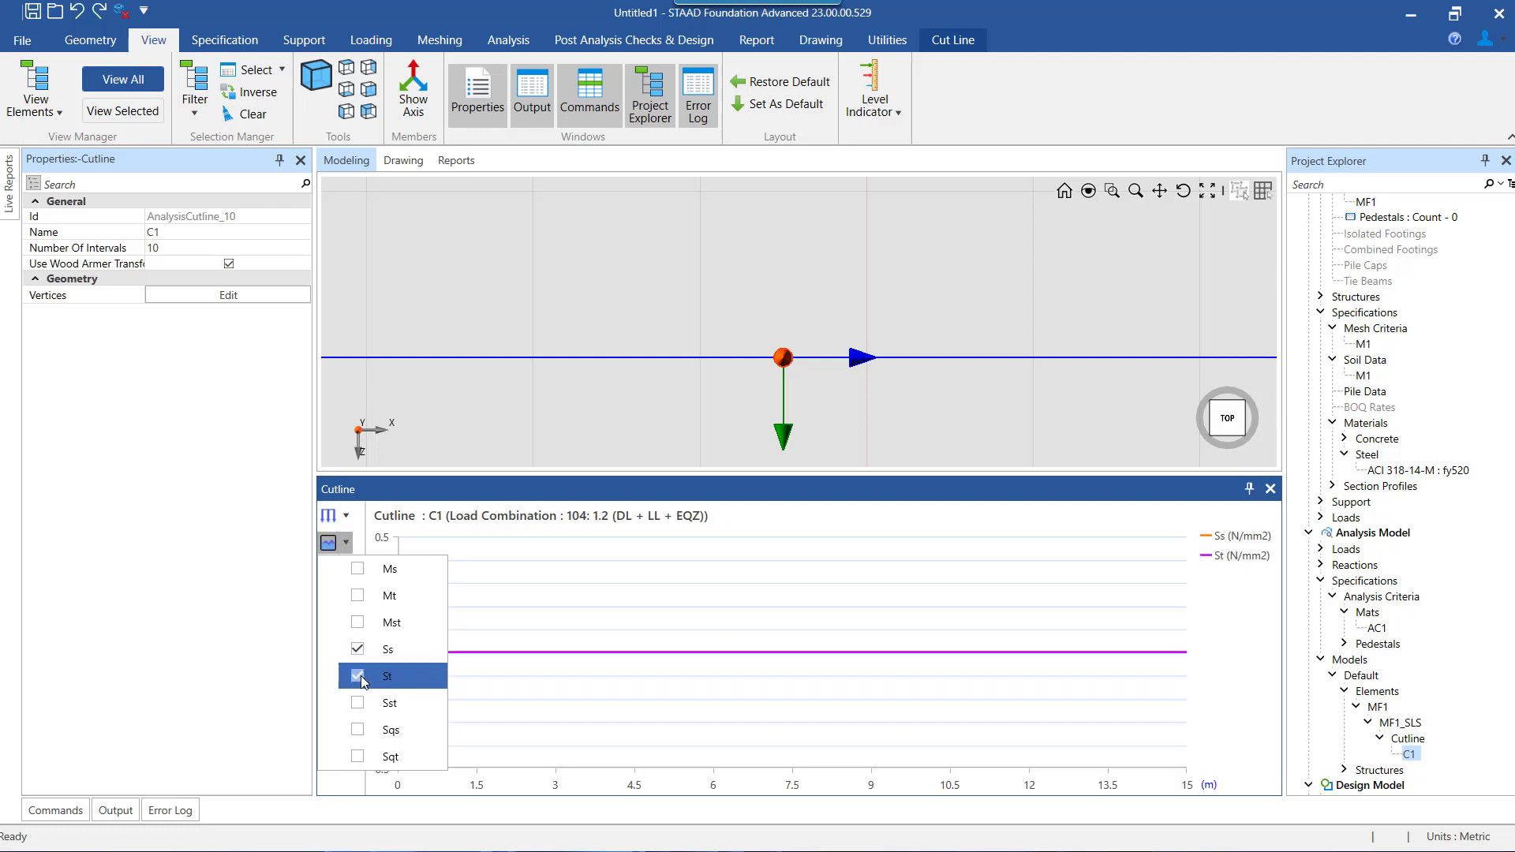
{"action": "left_click", "coordinate": [357, 650]}
{"action": "left_click", "coordinate": [358, 676]}
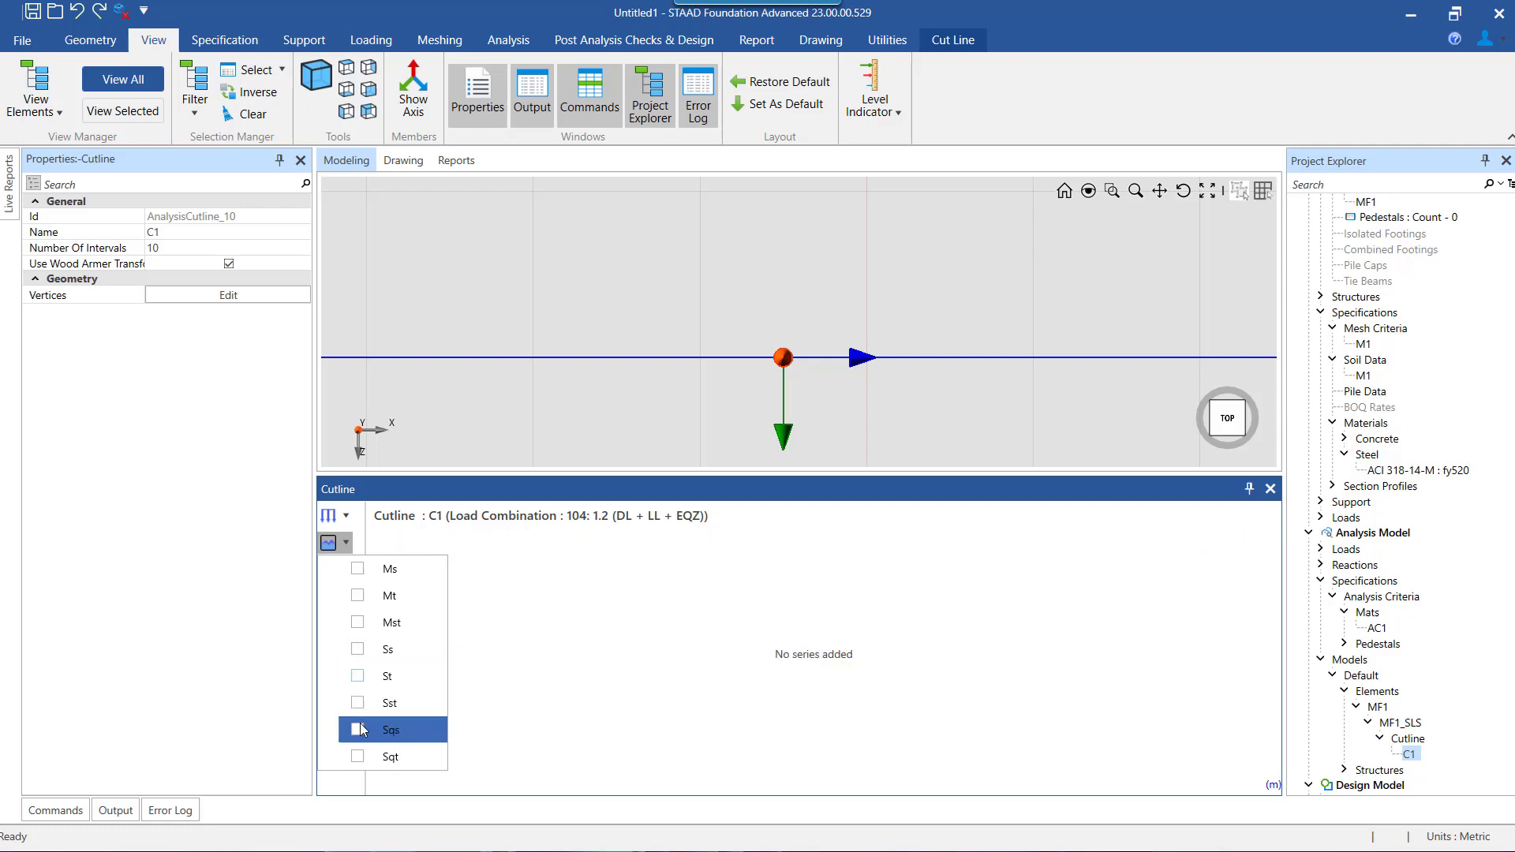
{"action": "left_click", "coordinate": [359, 730]}
{"action": "left_click", "coordinate": [359, 756]}
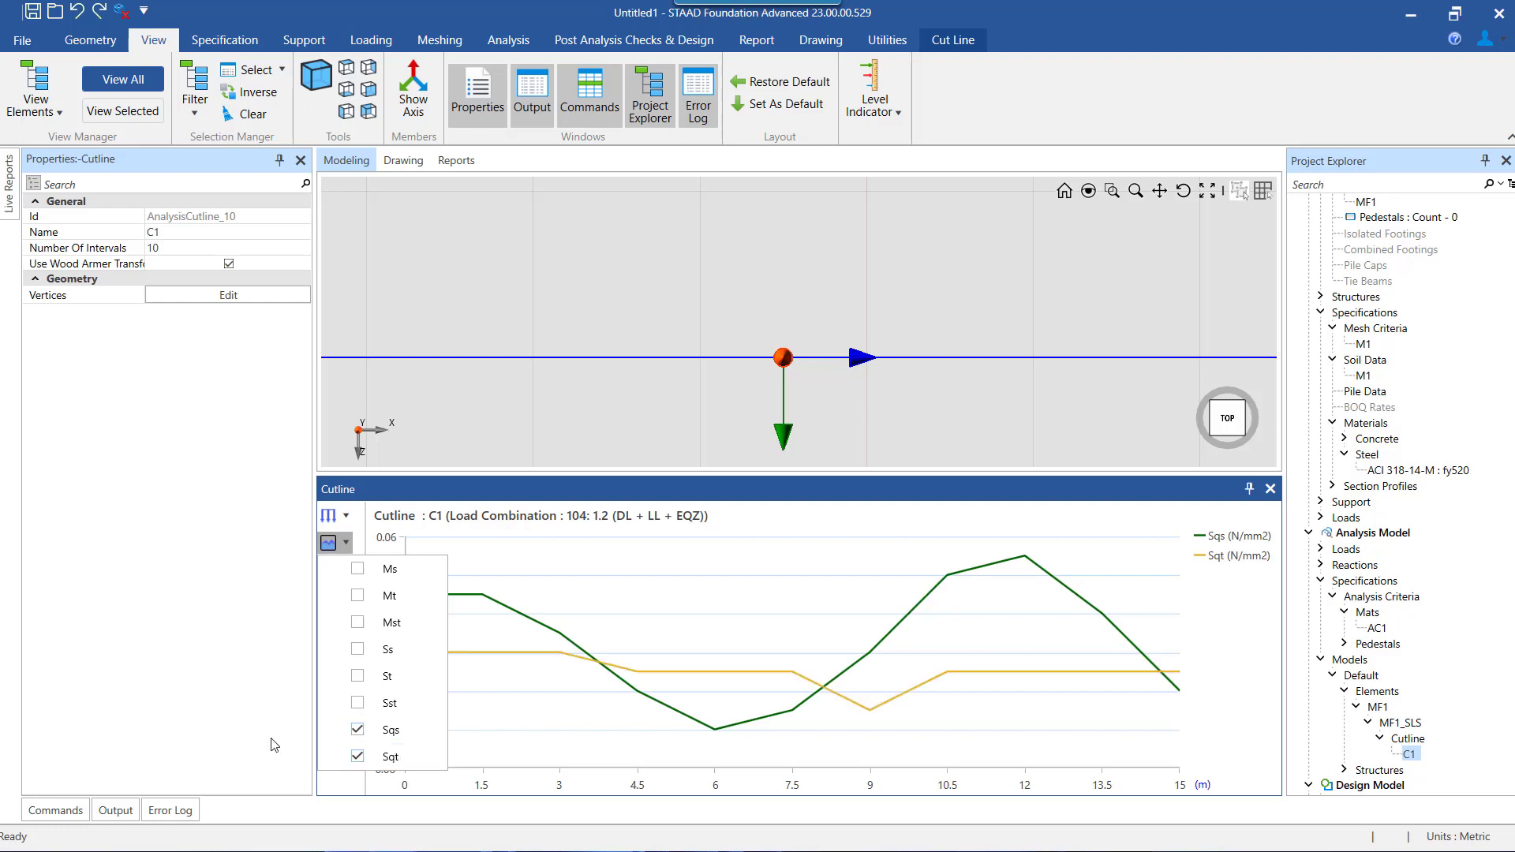
{"action": "left_click", "coordinate": [358, 569]}
{"action": "left_click", "coordinate": [358, 596]}
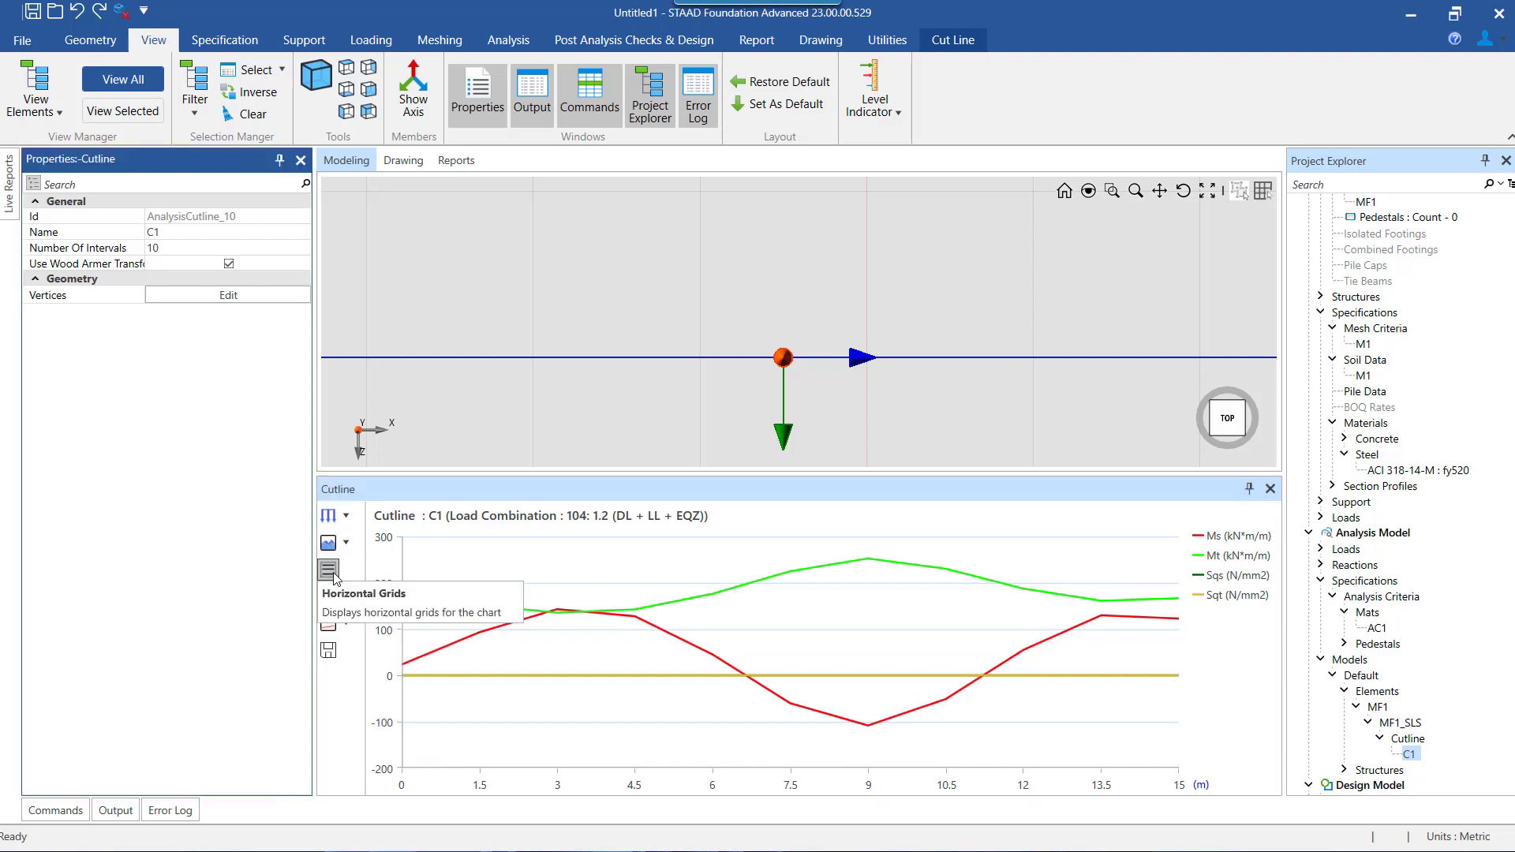
Step: Toggle Horizontal Grids off and on, then turn on Vertical Grids on the C1 chart
{"action": "left_click", "coordinate": [328, 569]}
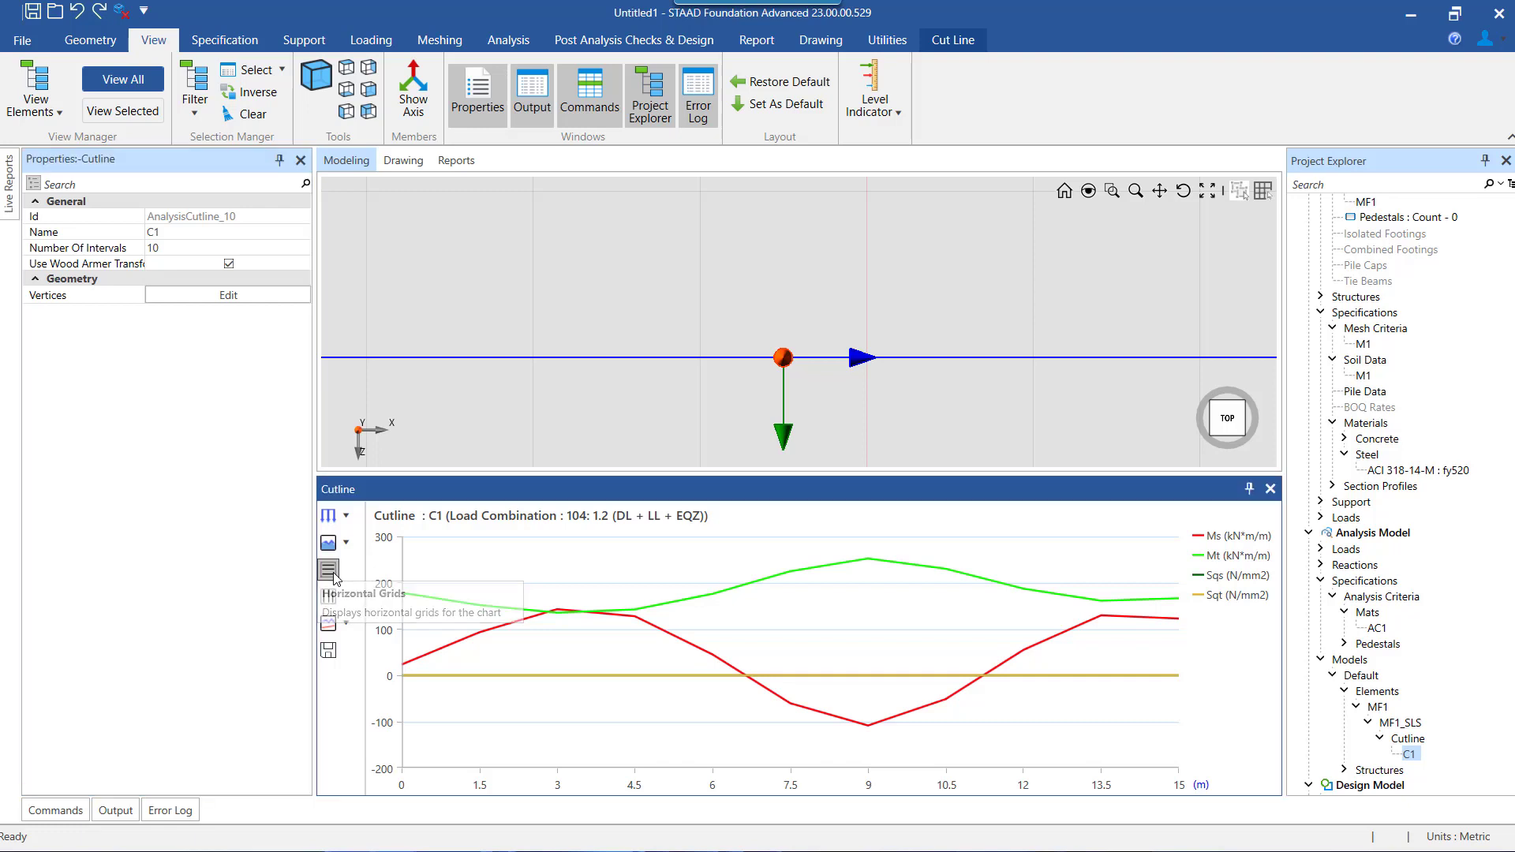
{"action": "mouse_move", "coordinate": [492, 683]}
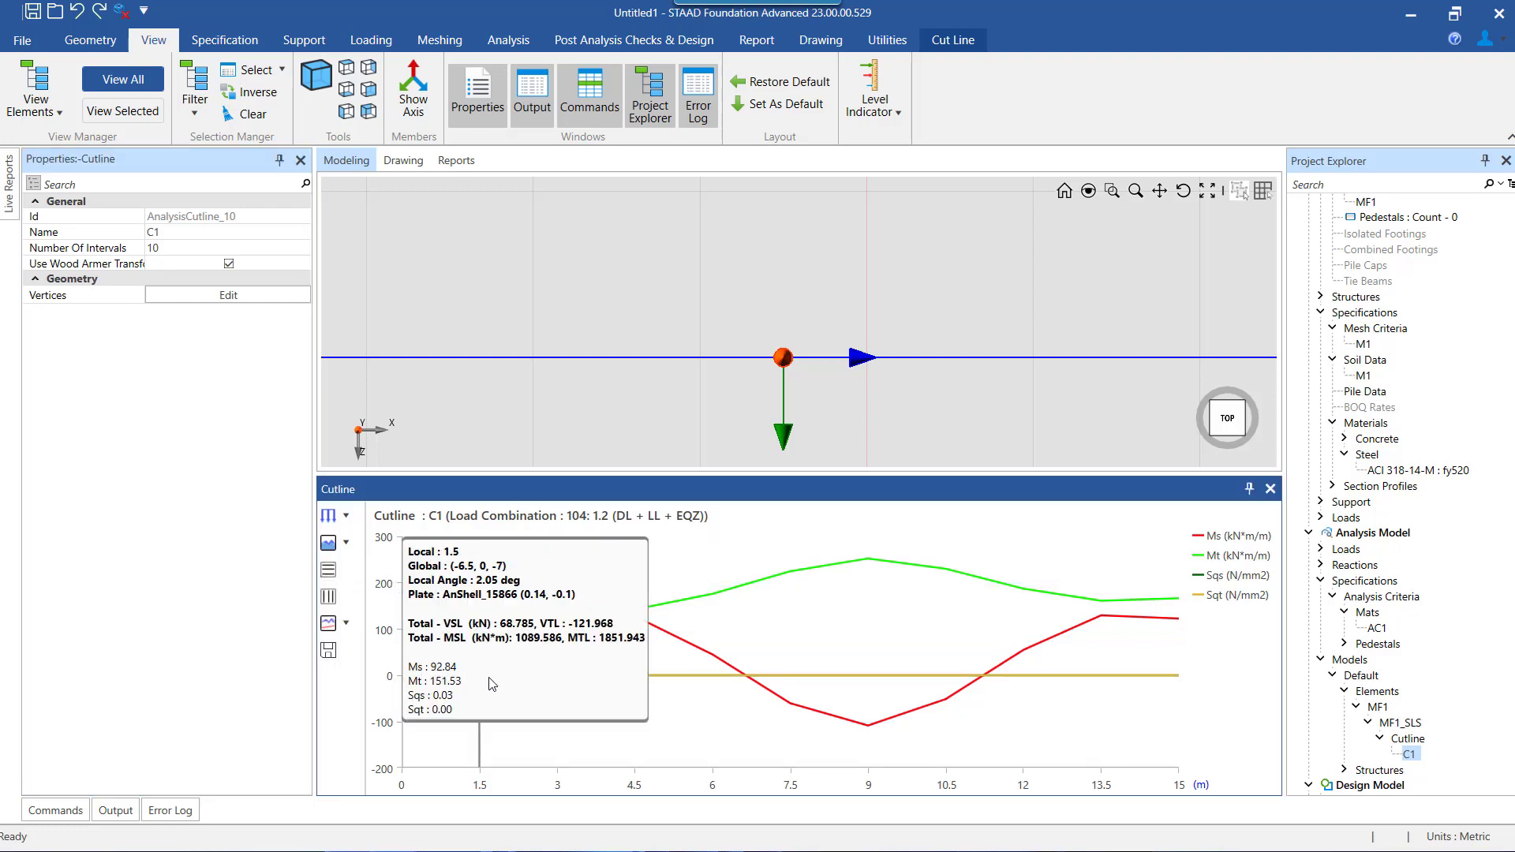
{"action": "left_click", "coordinate": [329, 571]}
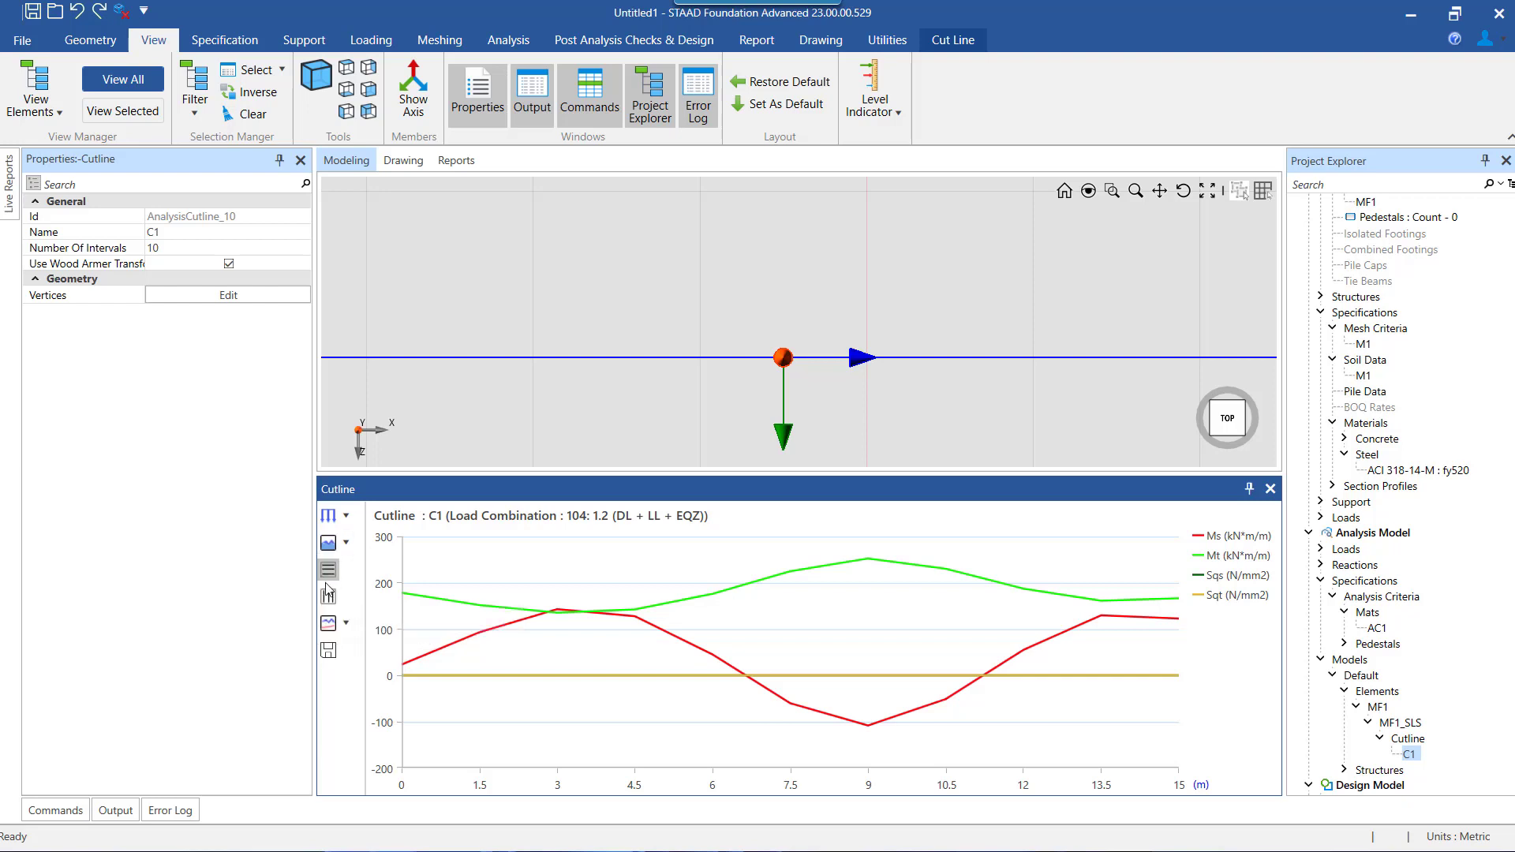
{"action": "left_click", "coordinate": [329, 597]}
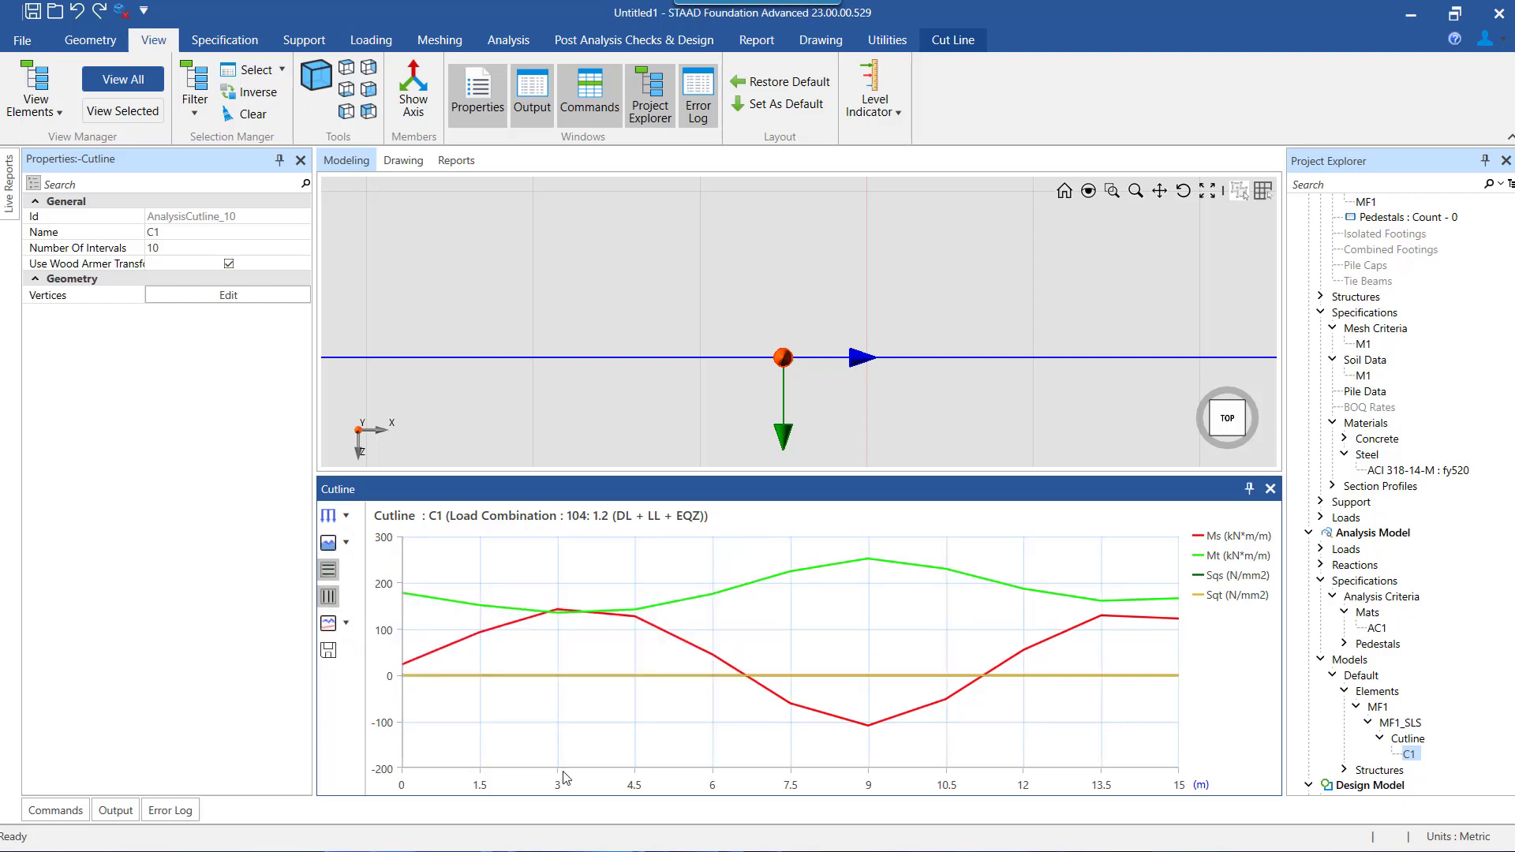
Step: Show value tooltips at points along the 0–15 m Ms, Mt, Sqs and Sqt curves
{"action": "mouse_move", "coordinate": [412, 663]}
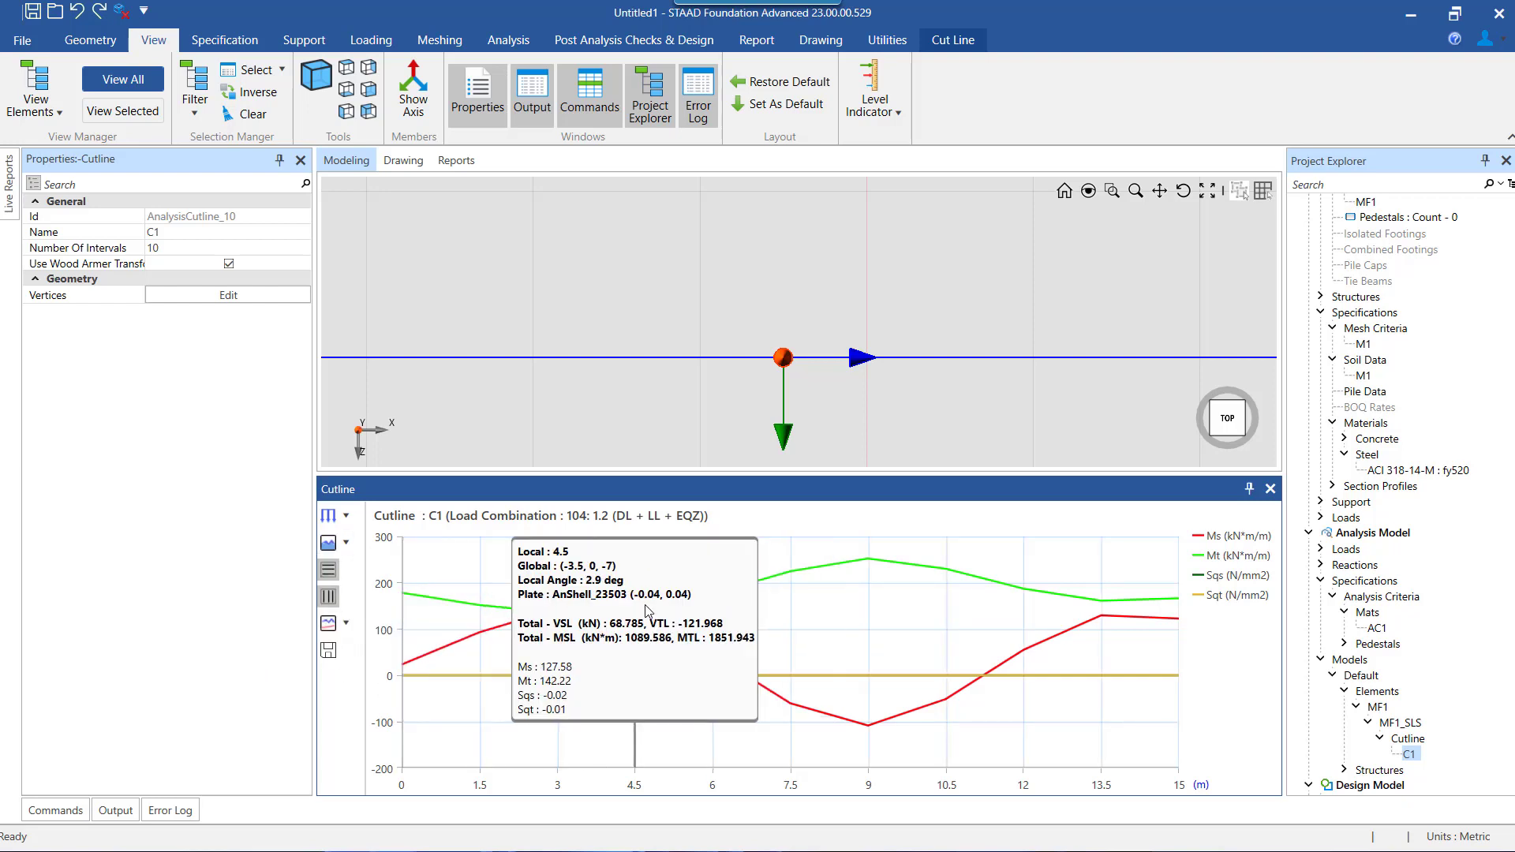
{"action": "mouse_move", "coordinate": [476, 613]}
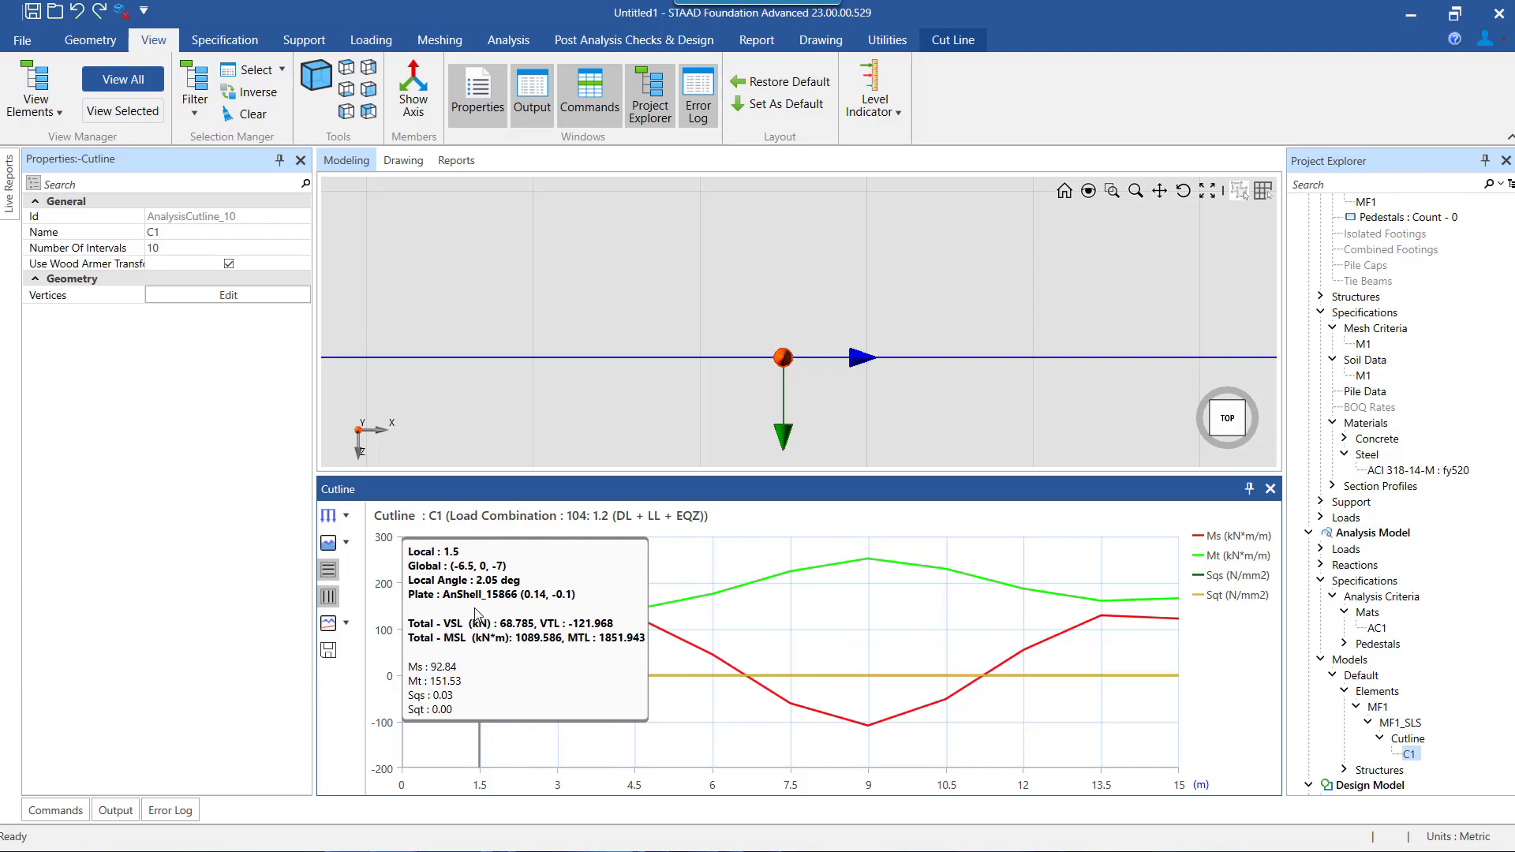
{"action": "mouse_move", "coordinate": [546, 614]}
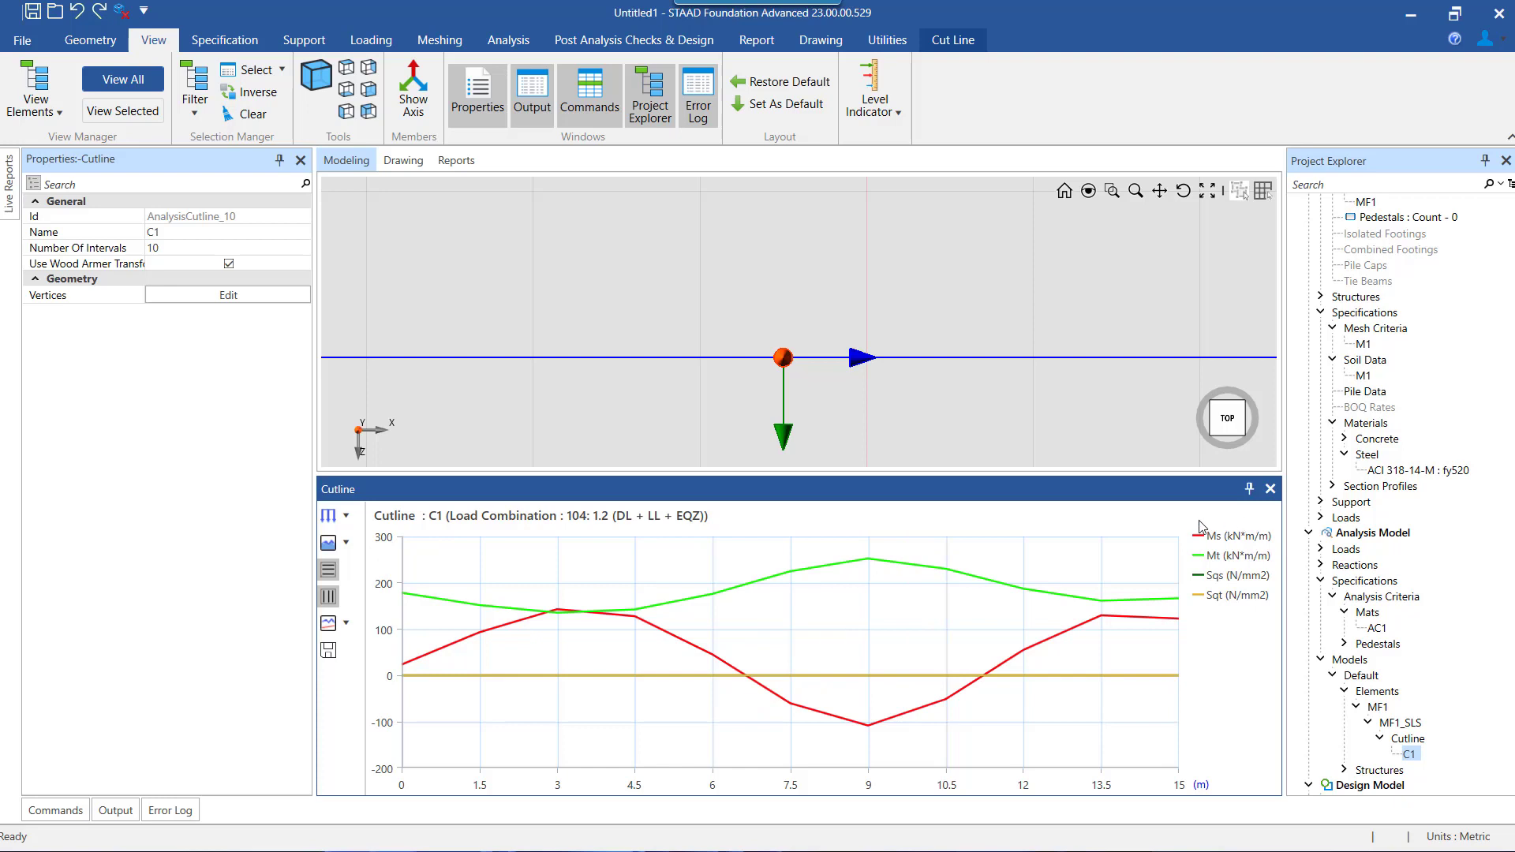
{"action": "mouse_move", "coordinate": [932, 611]}
{"action": "left_click", "coordinate": [344, 542]}
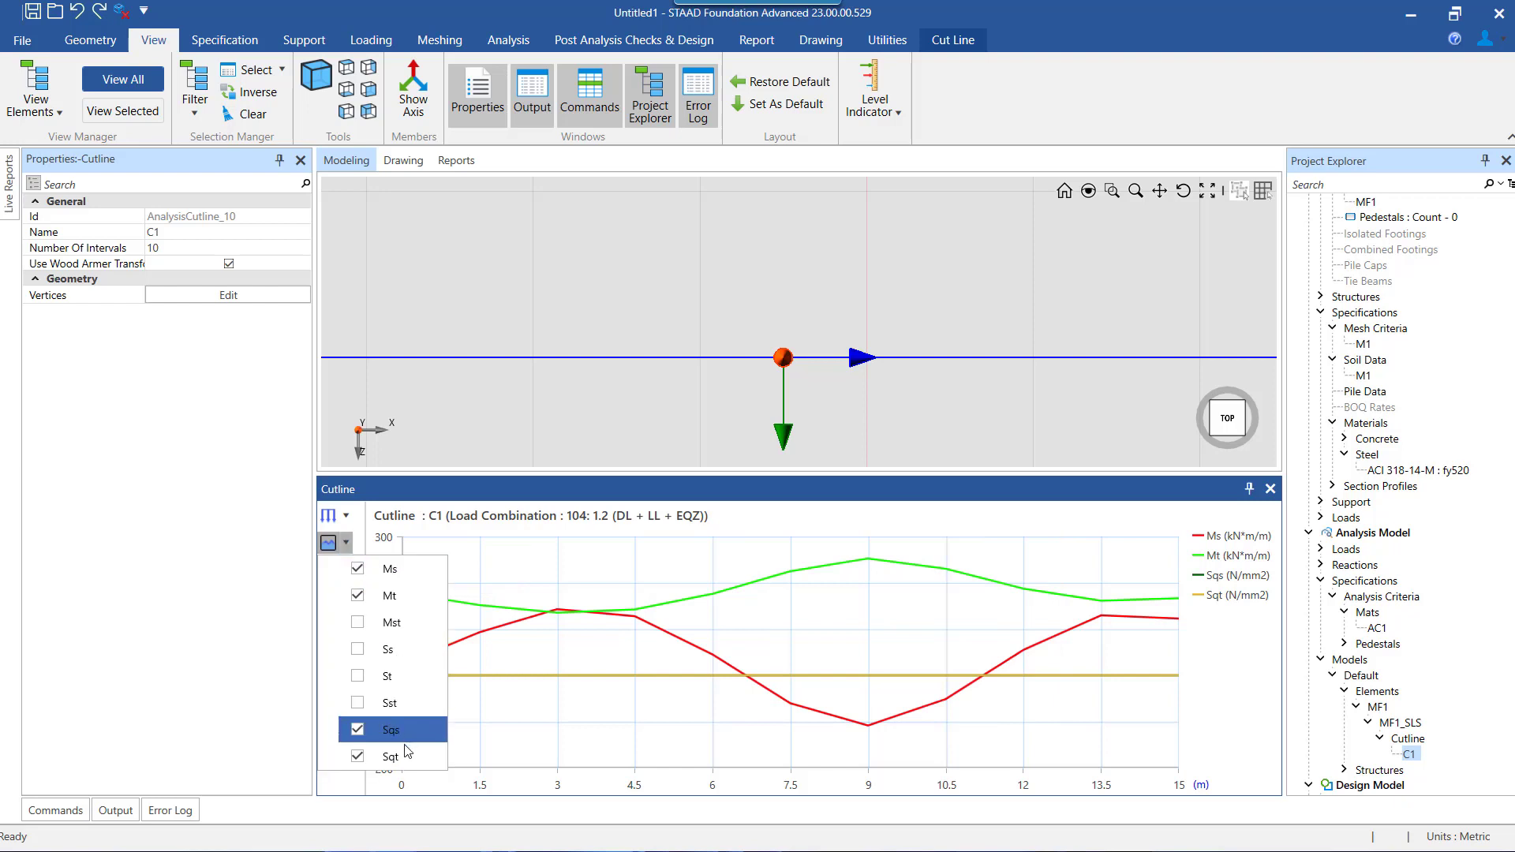
{"action": "left_click", "coordinate": [482, 759]}
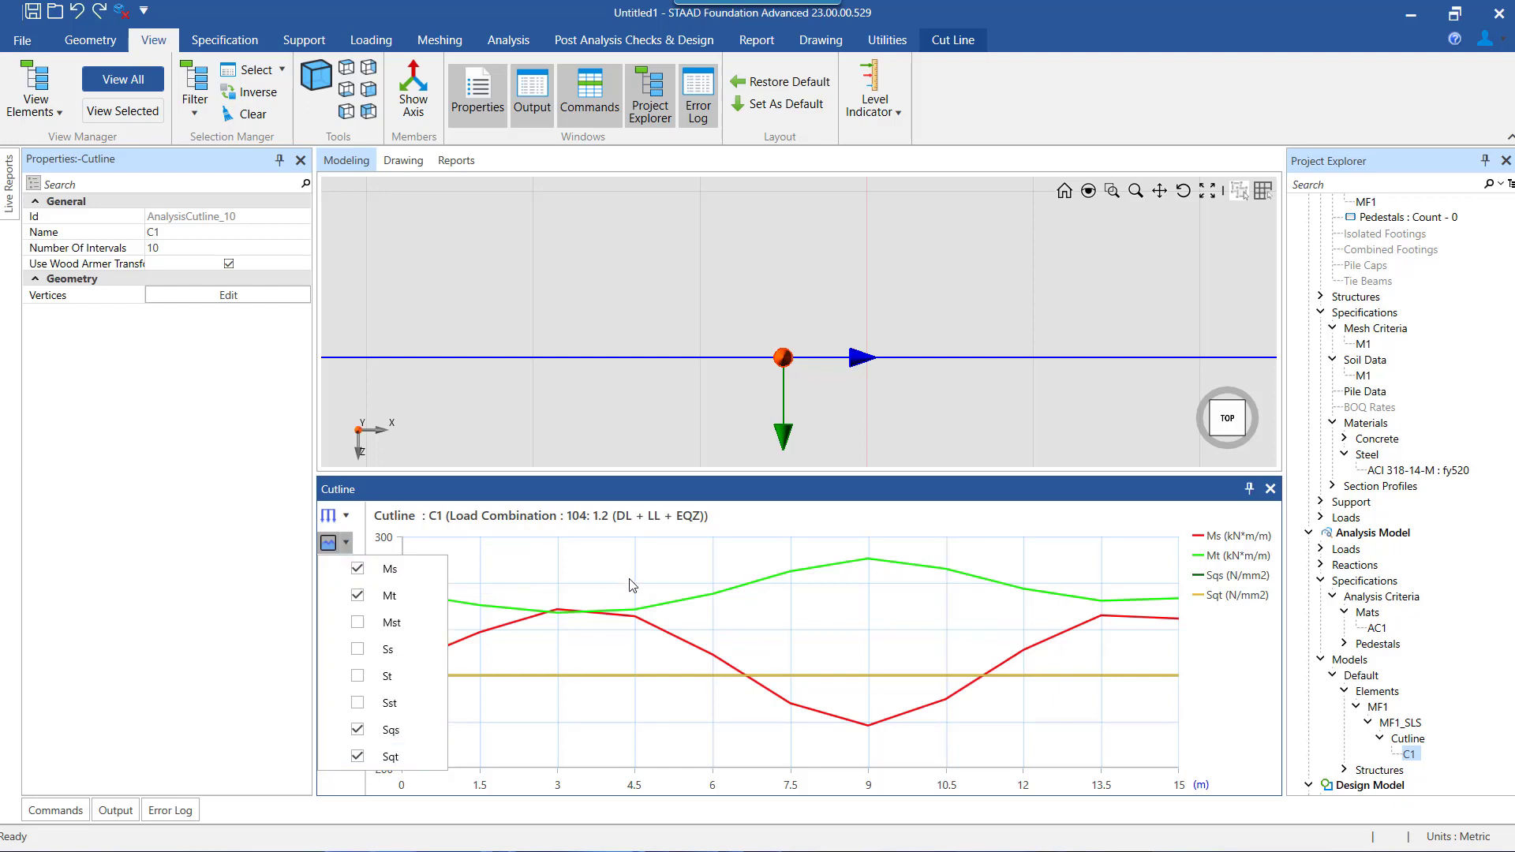
{"action": "mouse_move", "coordinate": [637, 588]}
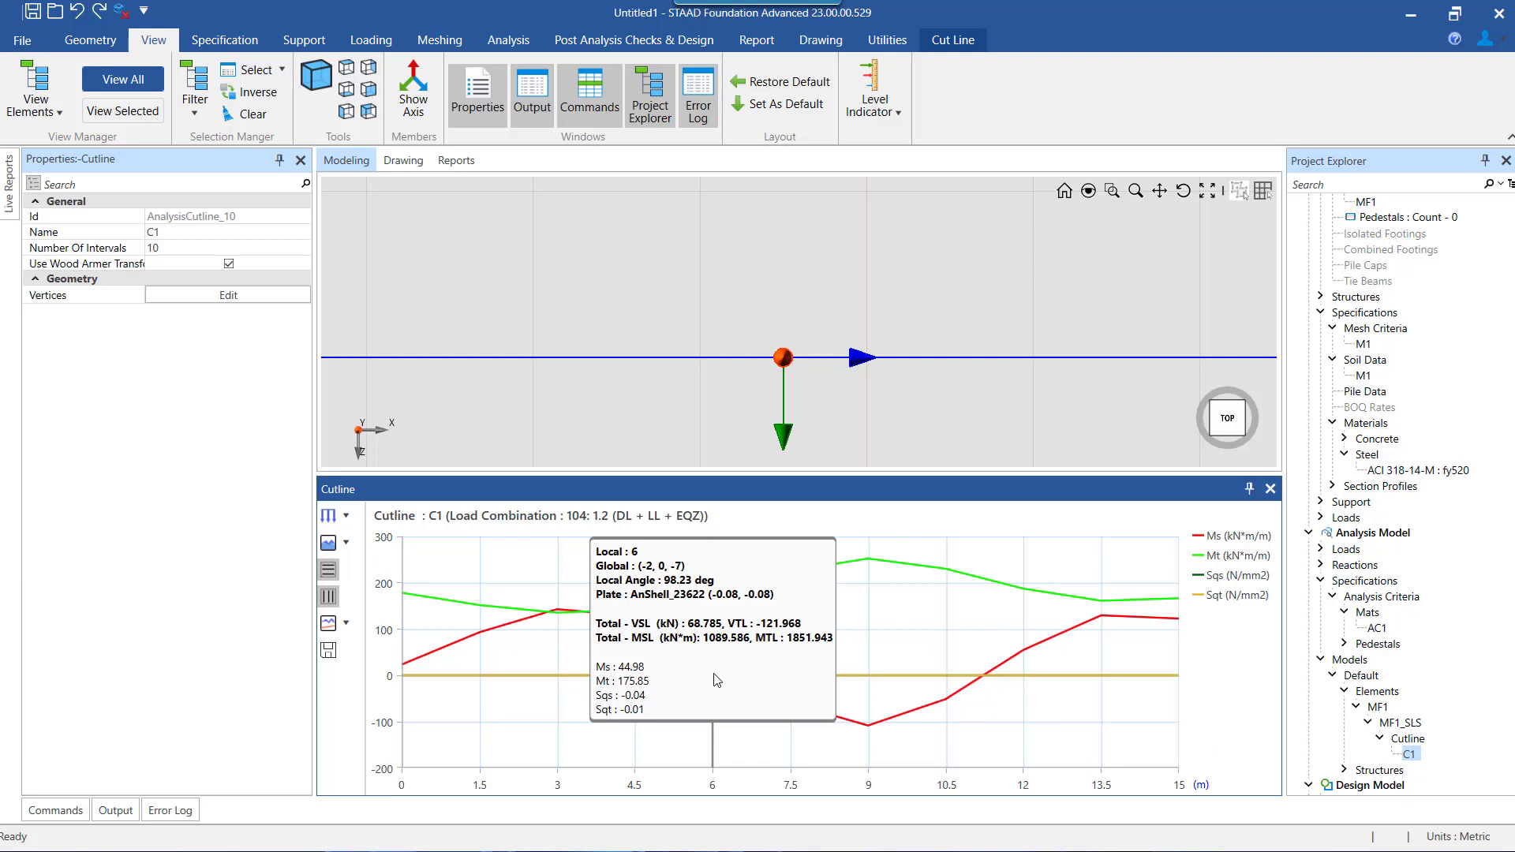
{"action": "left_click", "coordinate": [345, 624]}
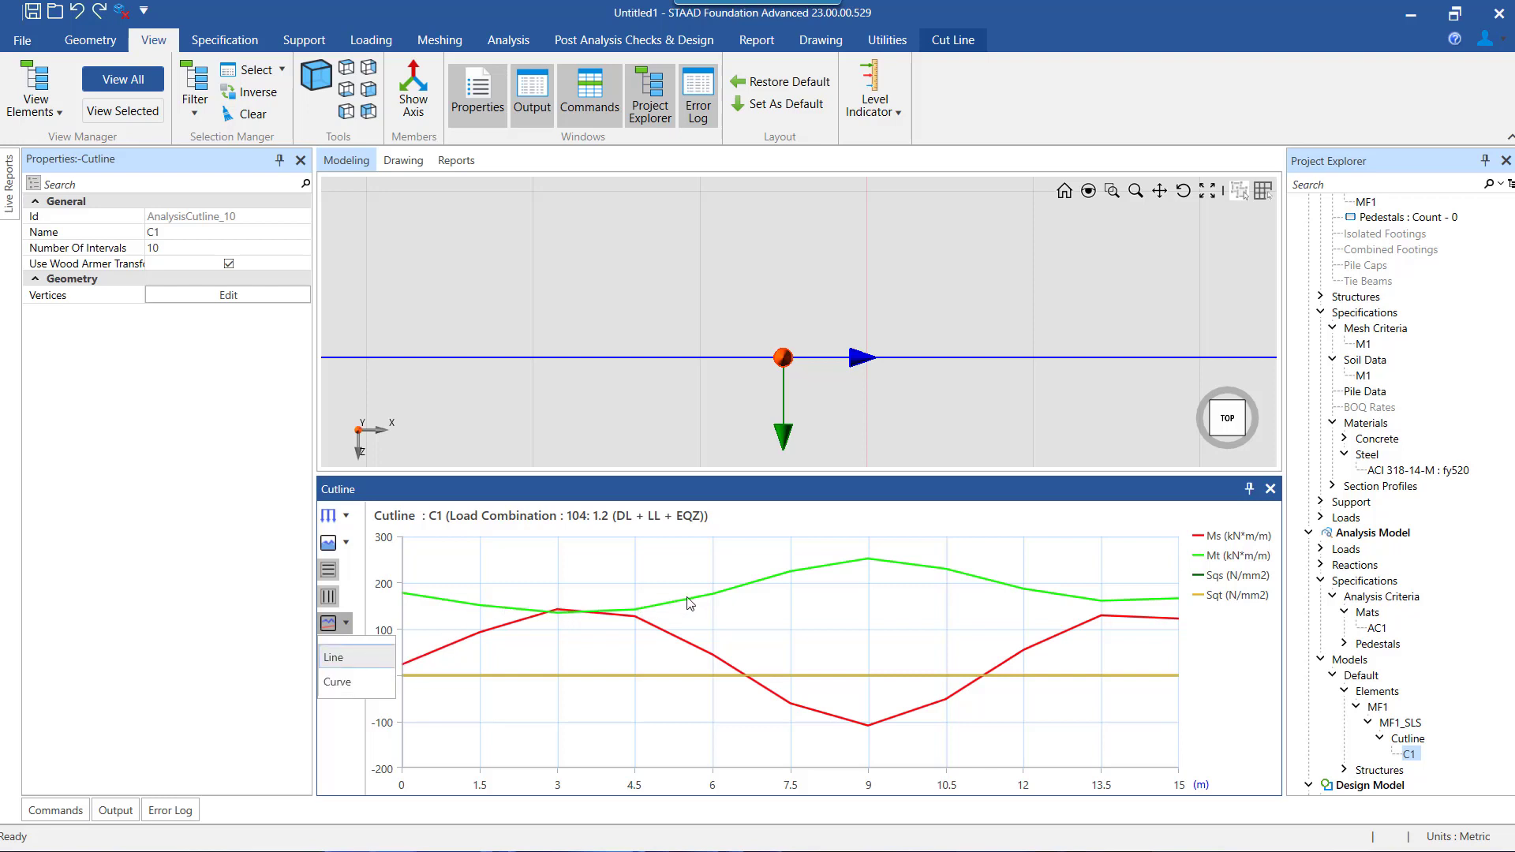
{"action": "left_click", "coordinate": [341, 682]}
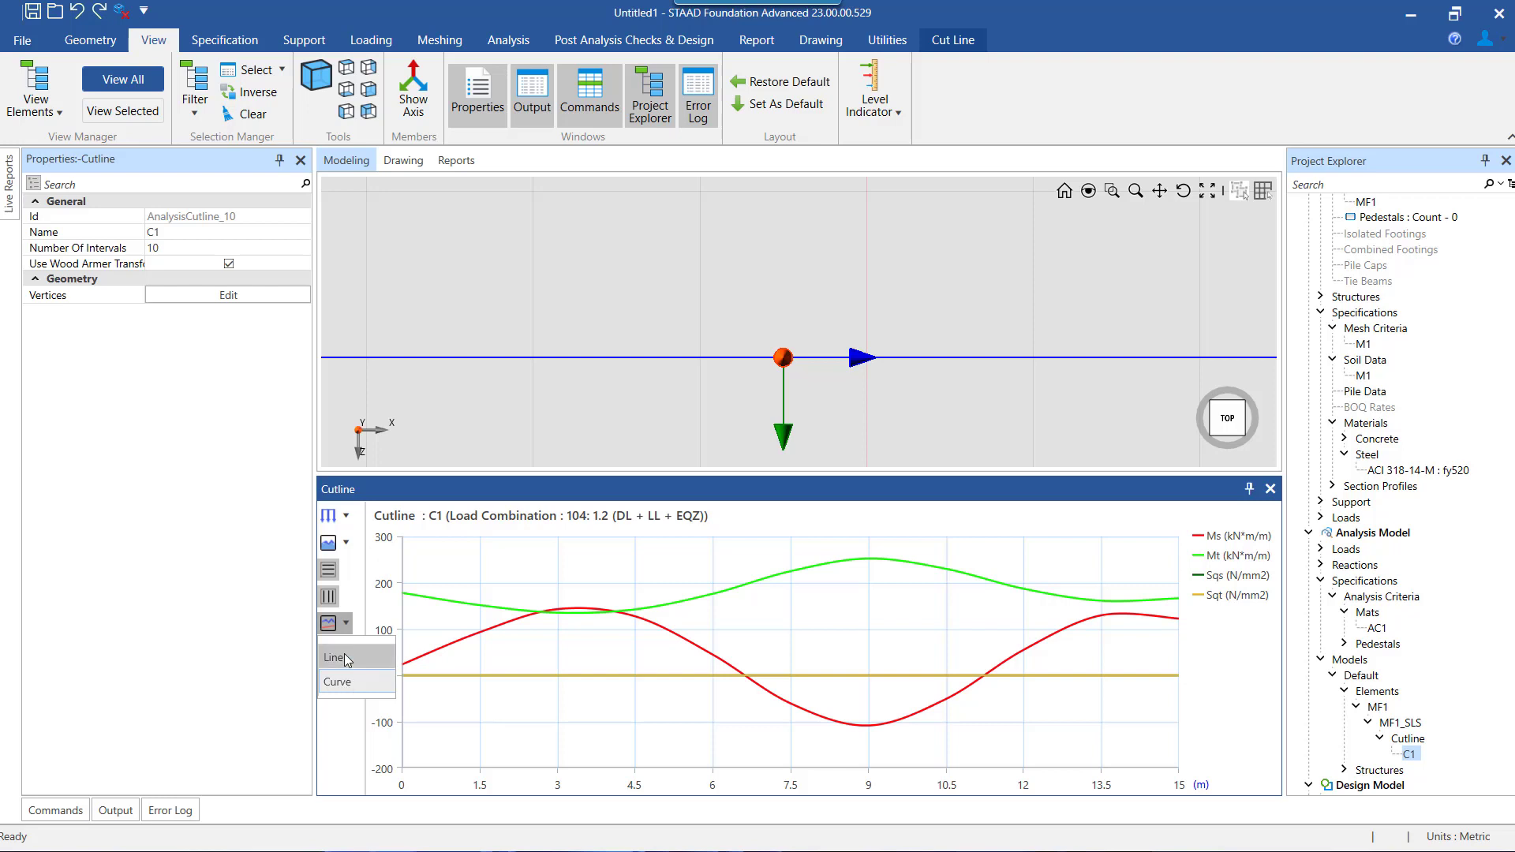
{"action": "left_click", "coordinate": [344, 655]}
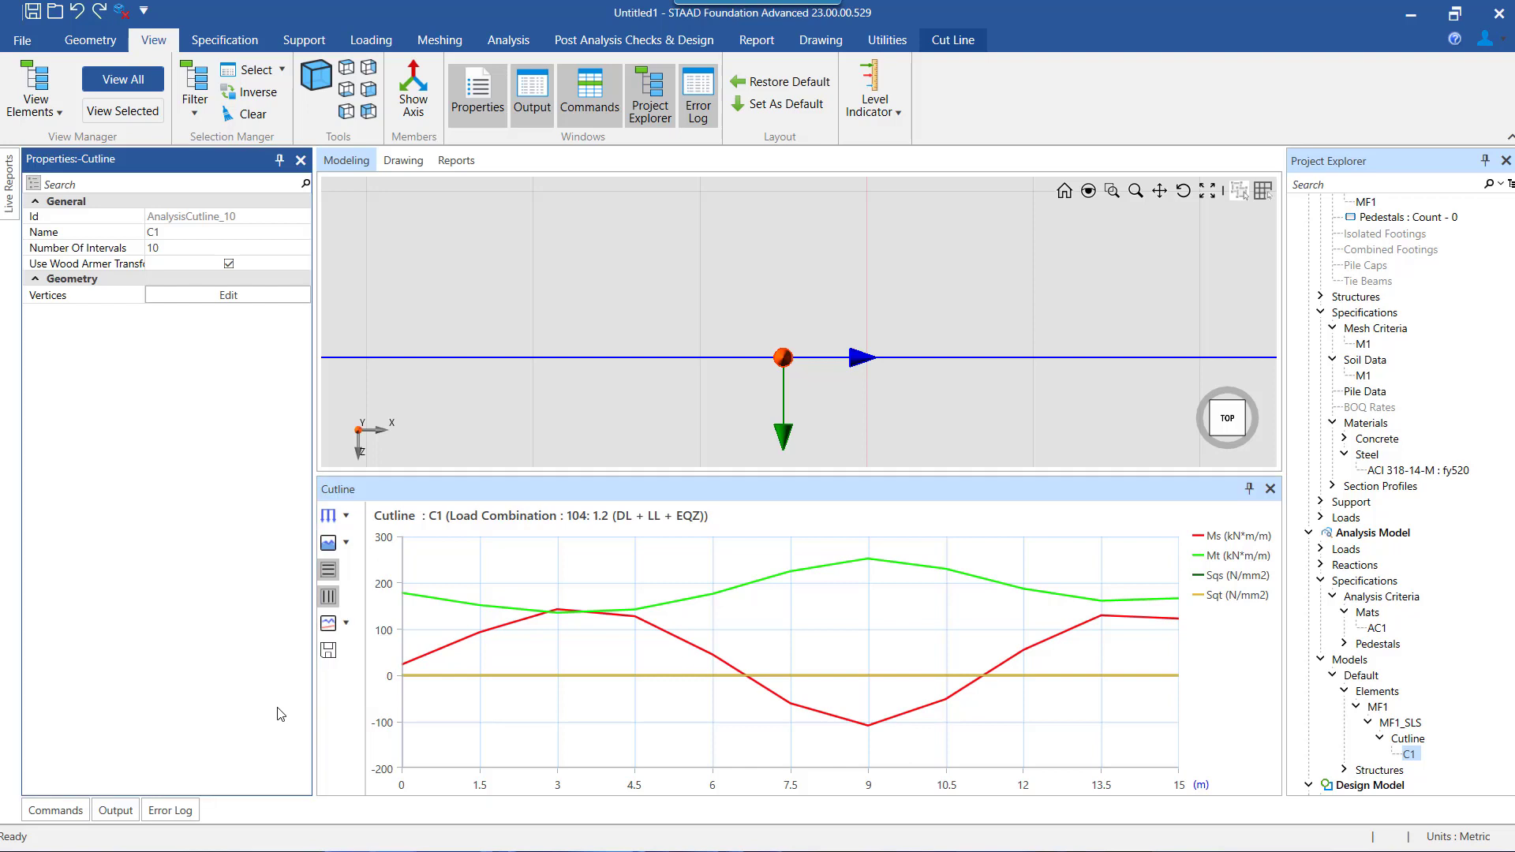
{"action": "left_click", "coordinate": [328, 650]}
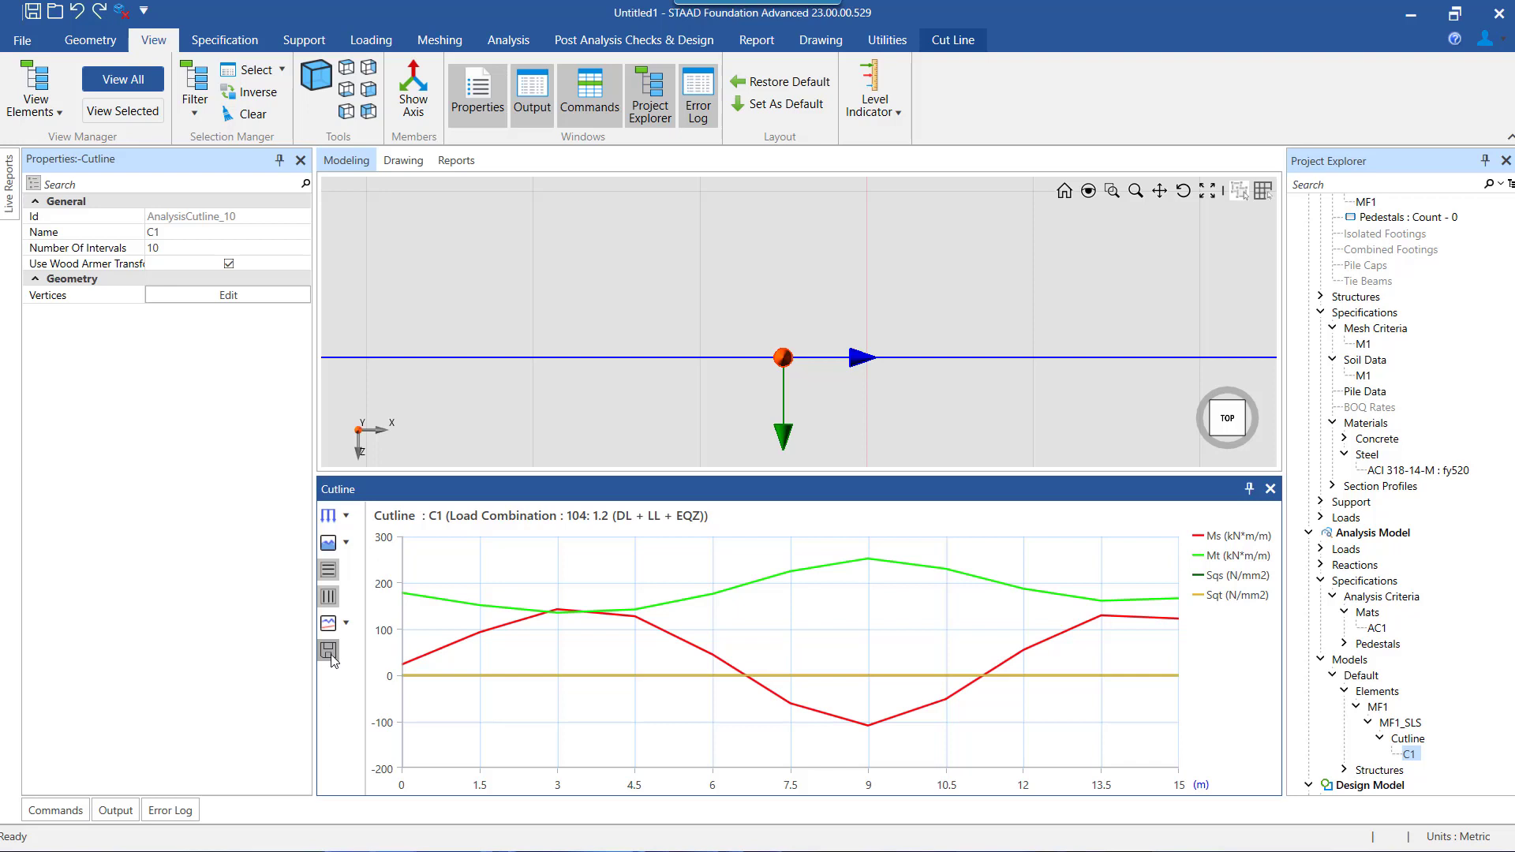
{"action": "left_click", "coordinate": [330, 652]}
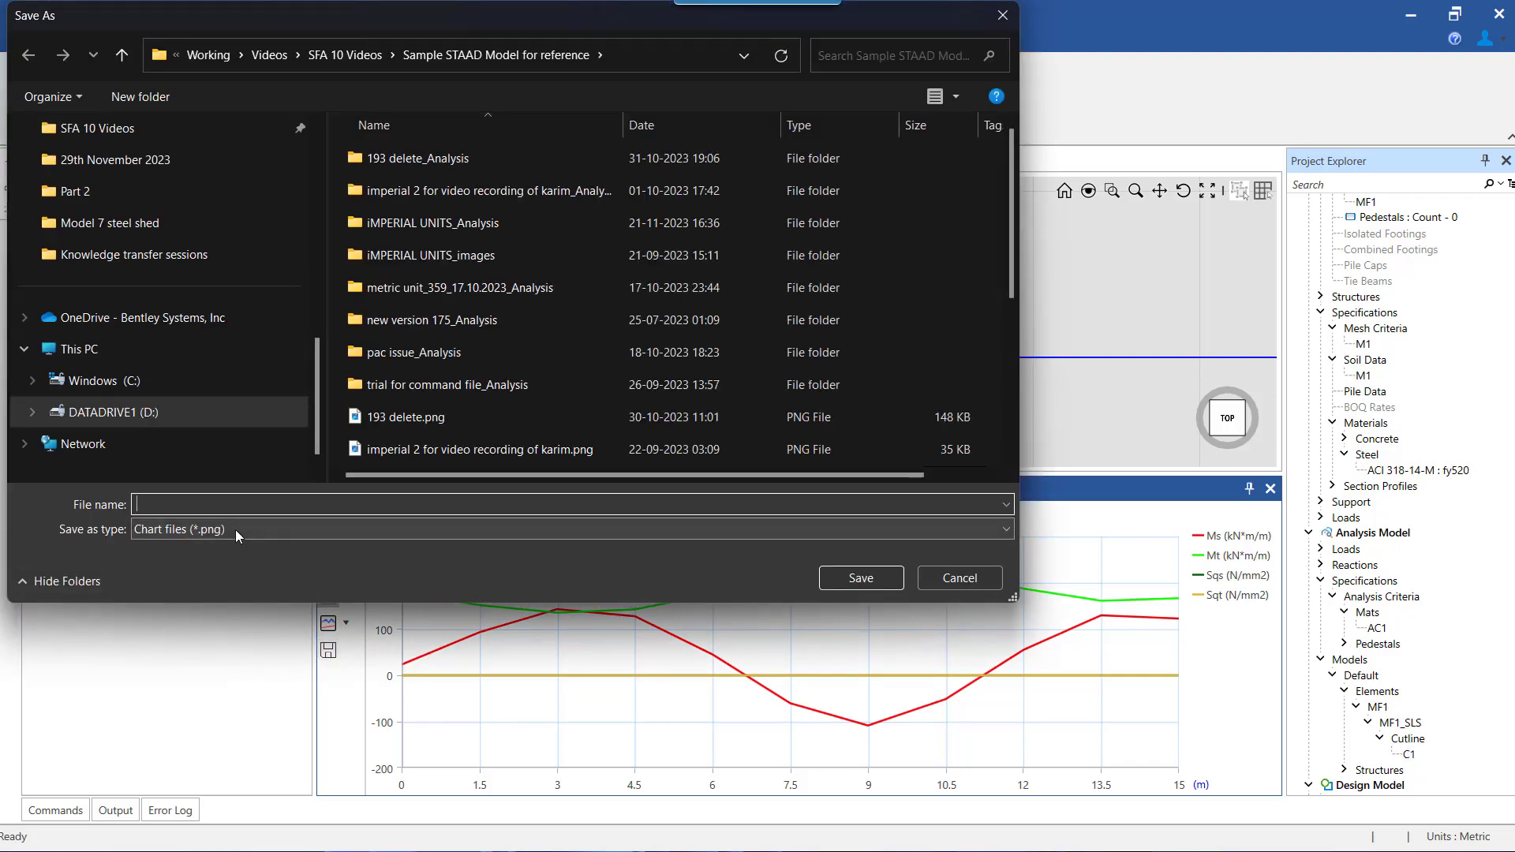
{"action": "left_click", "coordinate": [931, 578]}
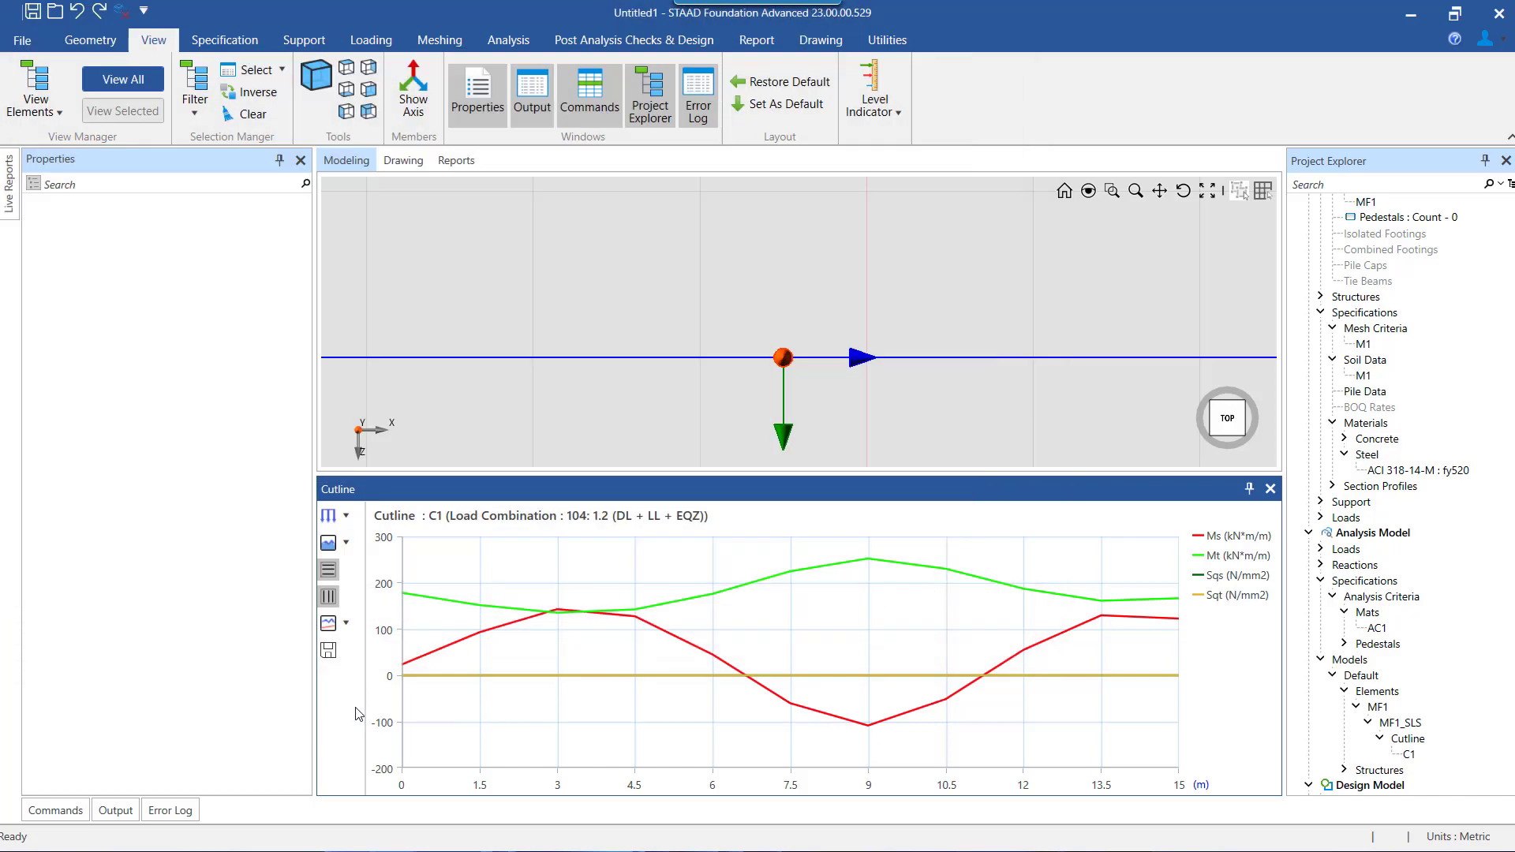